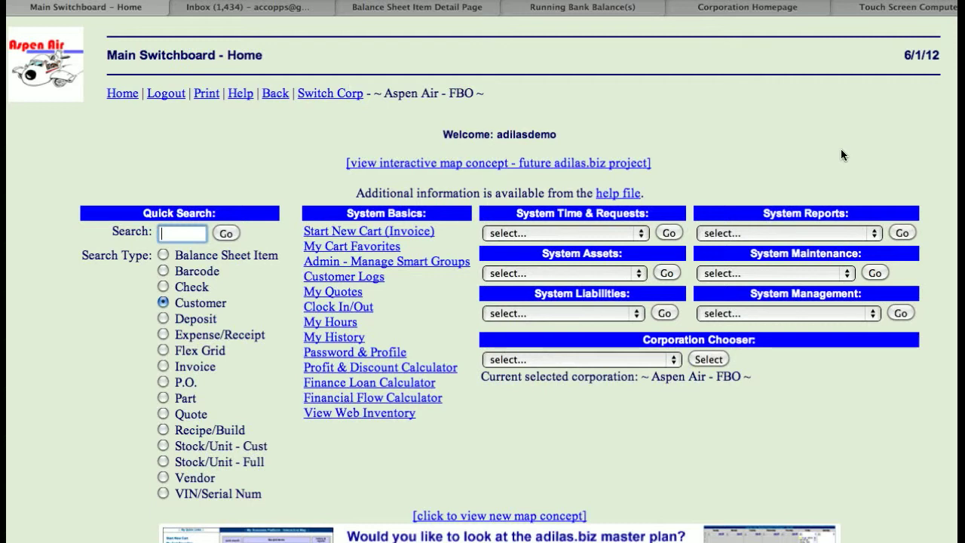
Open the Add/Edit Expense Type page from the system maintenance options.
left_click(793, 275)
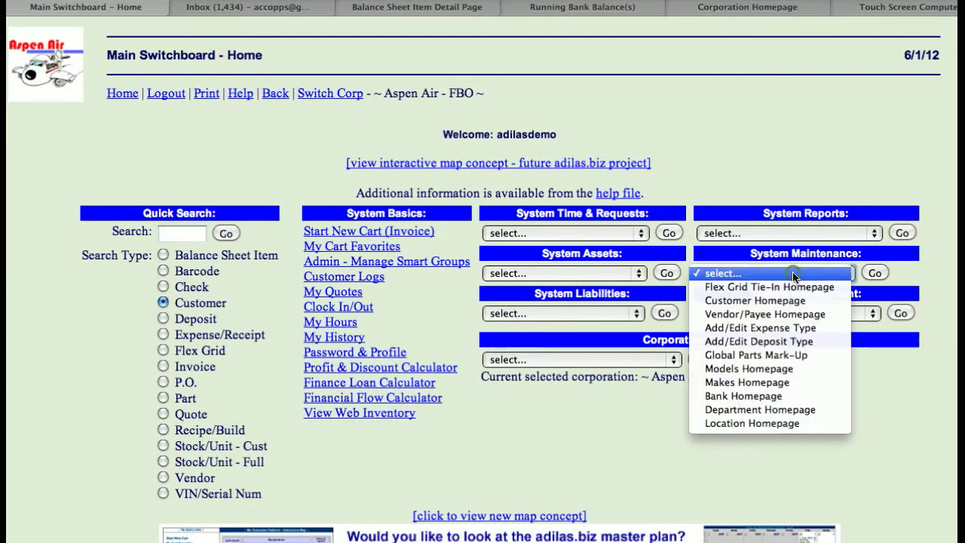
left_click(778, 330)
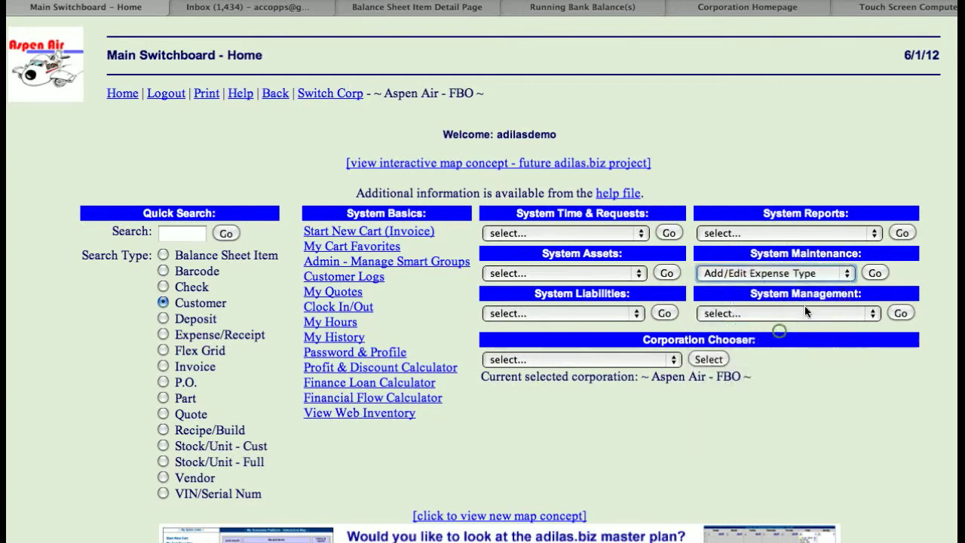
left_click(872, 274)
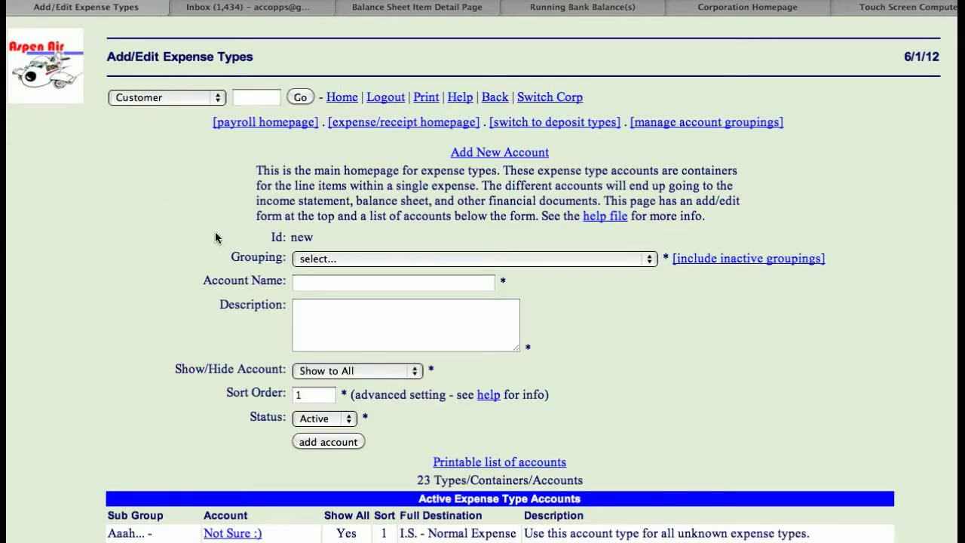
Review the active expense type accounts, including their sub groups, destinations and descriptions.
scroll(140, 245, "down", 5)
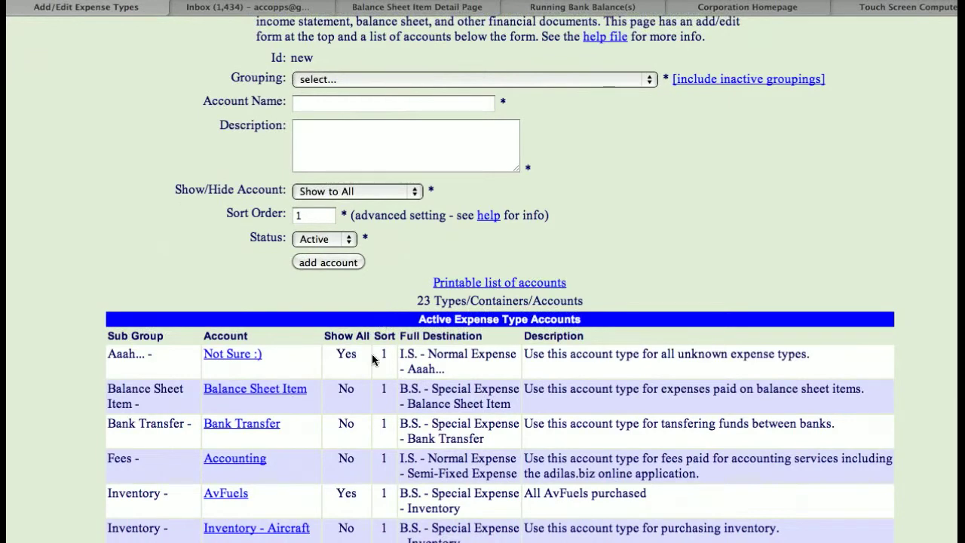
scroll(376, 369, "down", 3)
scroll(376, 368, "down", 2)
scroll(375, 368, "down", 8)
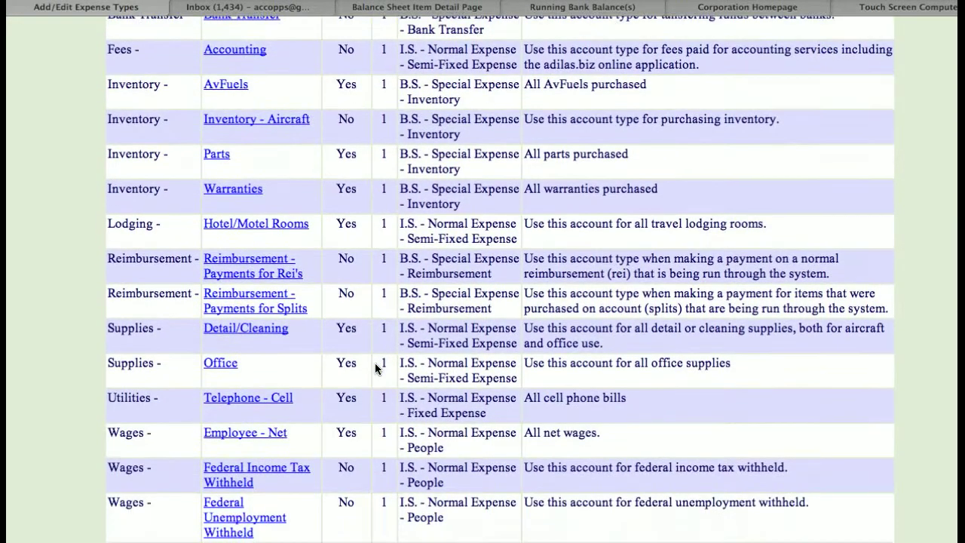
scroll(375, 369, "down", 10)
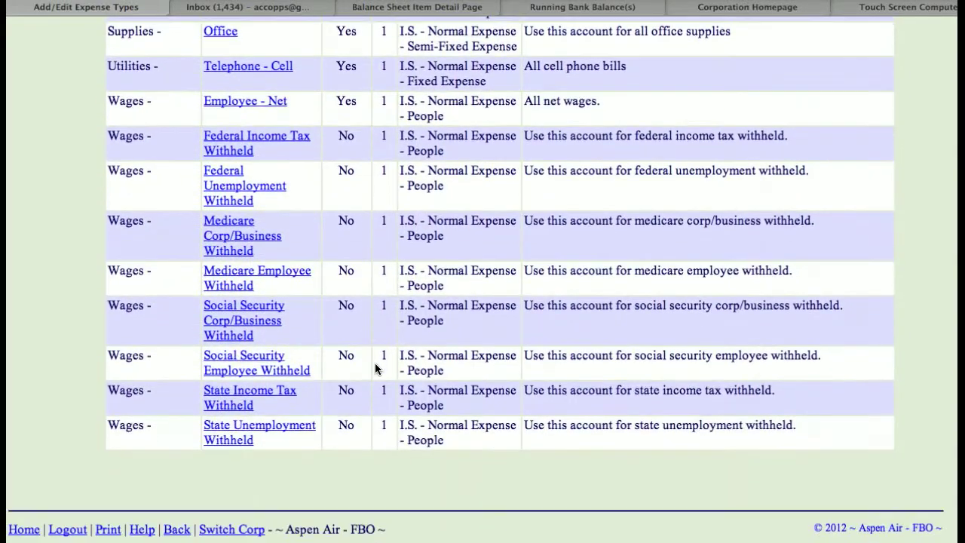
scroll(375, 369, "up", 13)
scroll(375, 368, "up", 11)
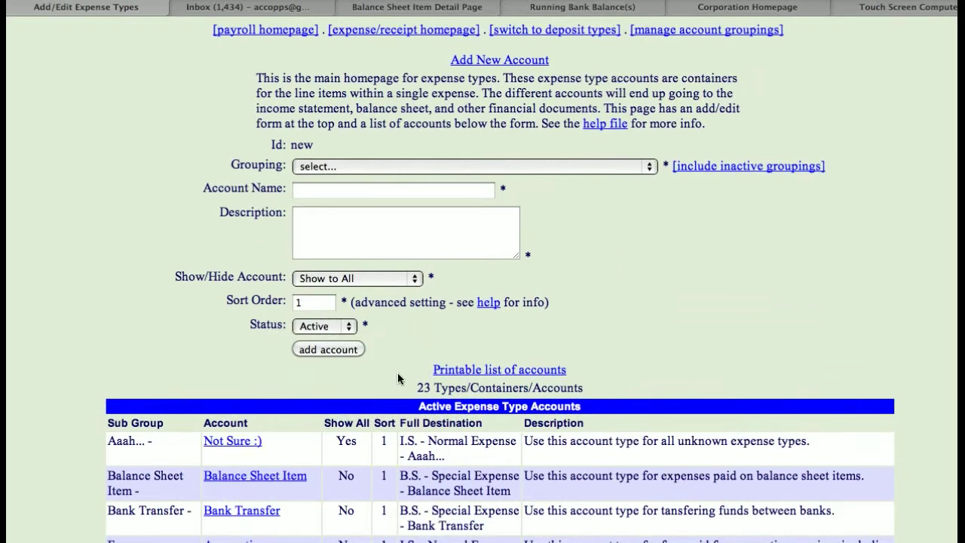
scroll(397, 373, "down", 18)
scroll(399, 377, "down", 4)
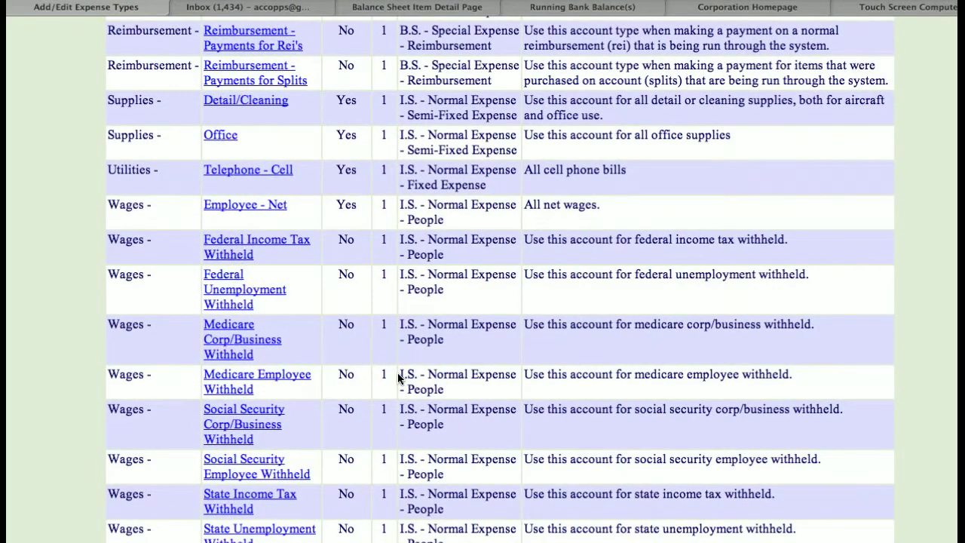
scroll(398, 373, "up", 5)
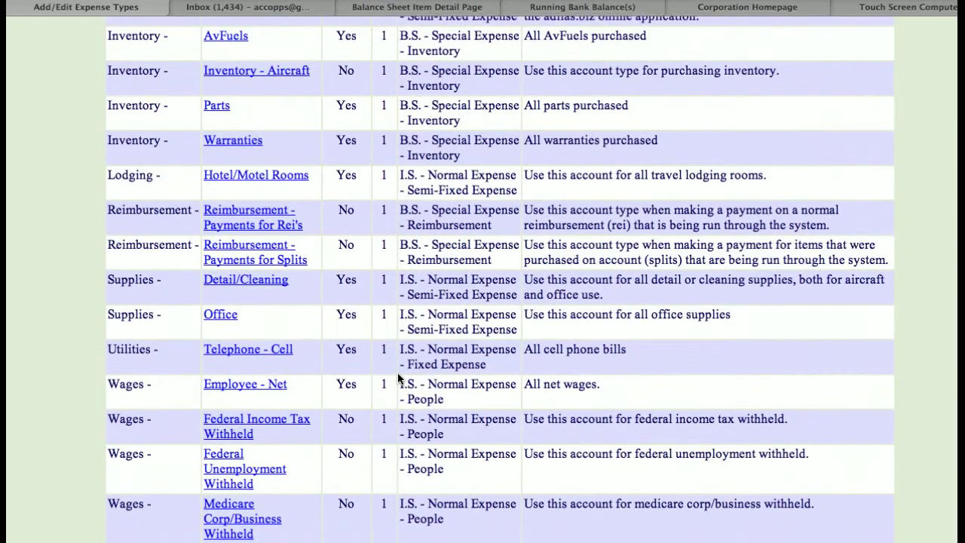
scroll(398, 378, "up", 20)
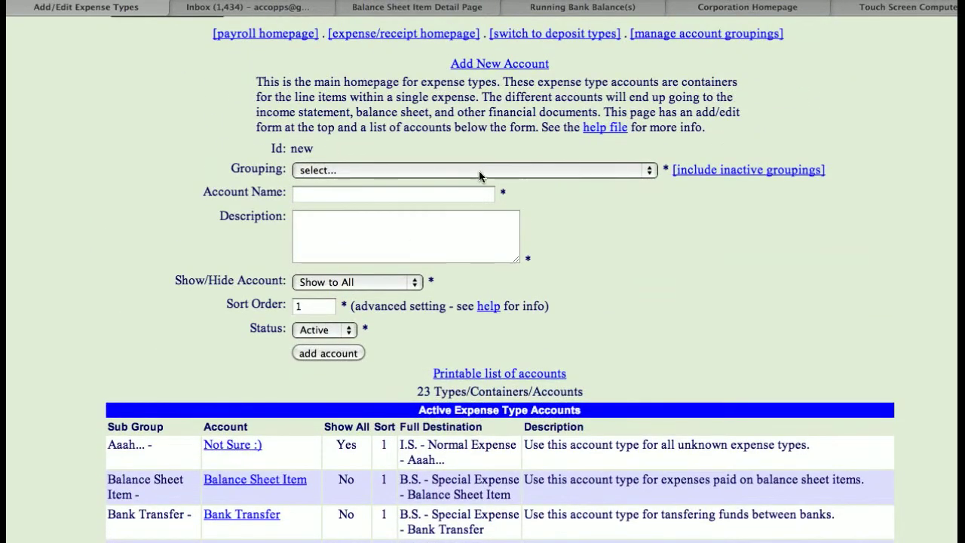
Assign the new account to the grouping I.S. - Normal Expense - Fixed Expense - Utilities and name it Sewer/Water.
left_click(478, 169)
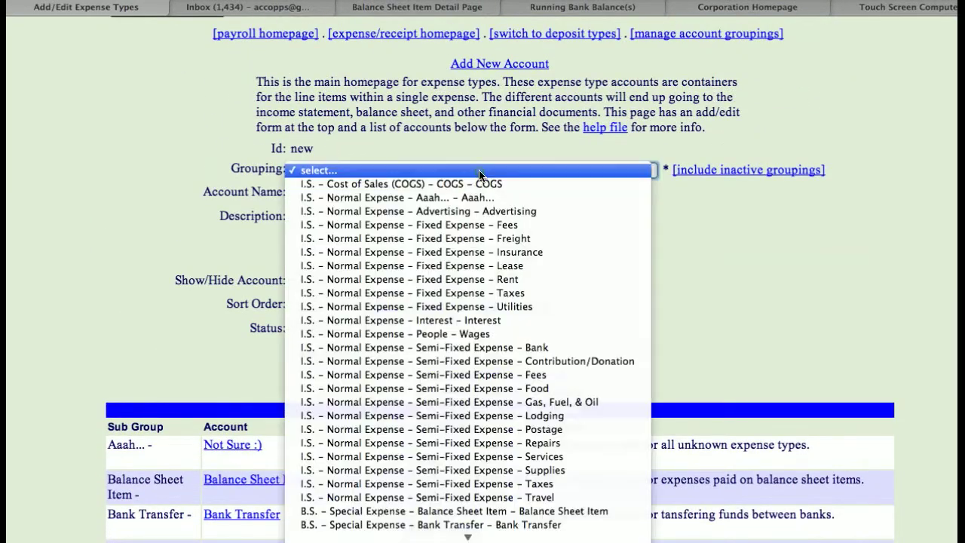
left_click(468, 310)
left_click(313, 195)
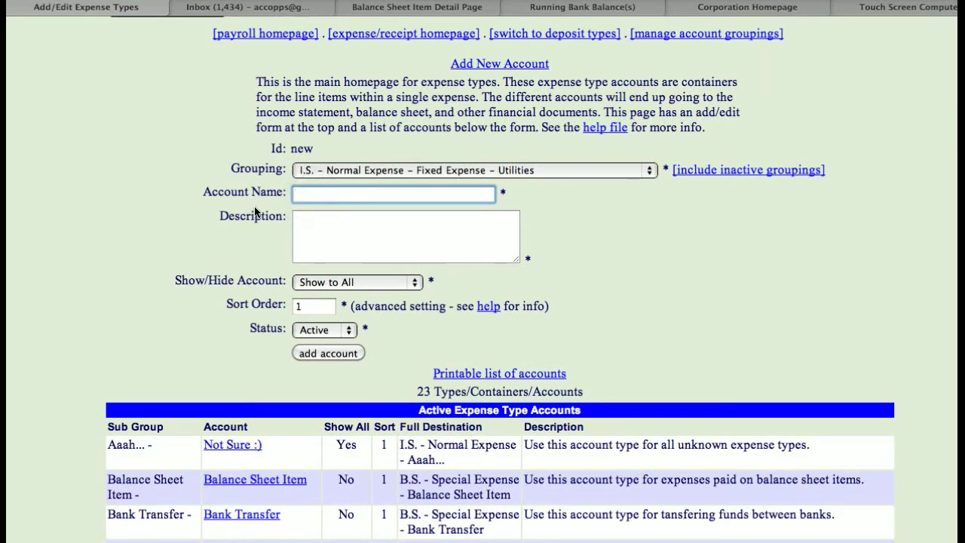
type("Sew")
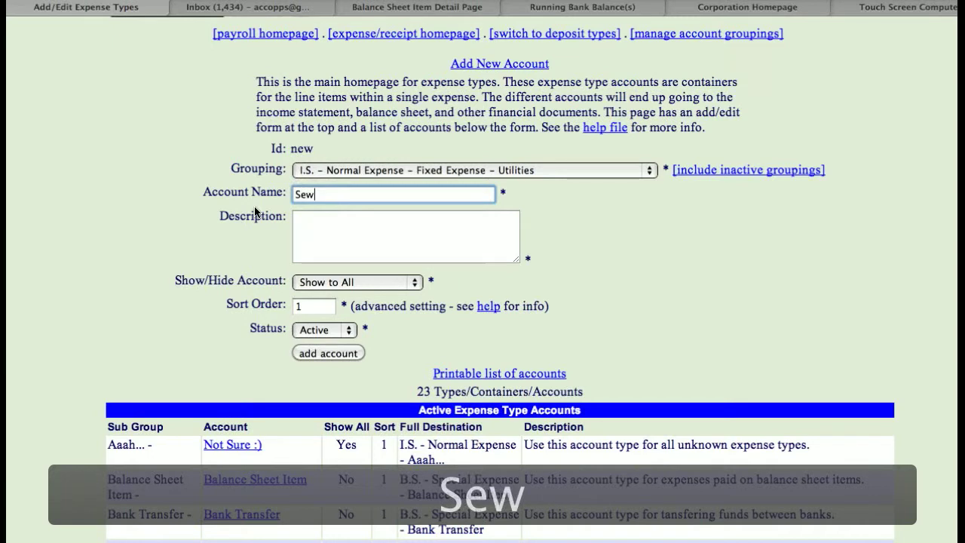
type("er/Water")
key("BackSpace")
type("ter")
Enter "All sewer and water expenses" as the new account's description.
left_click(332, 220)
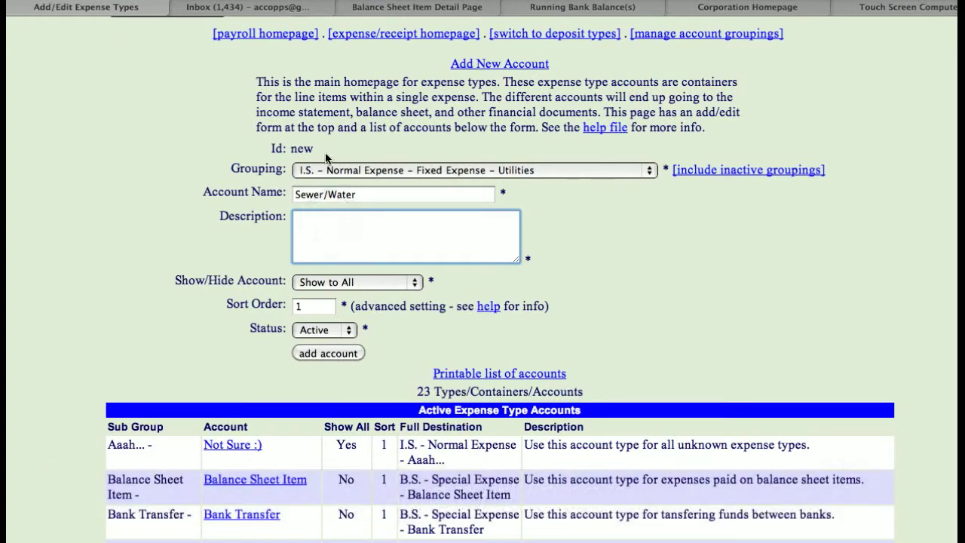
type("All a")
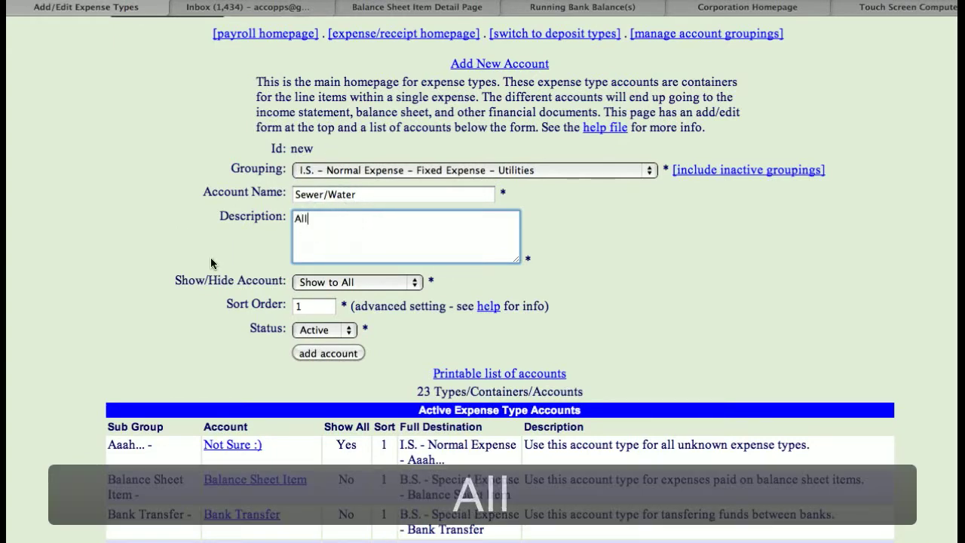
key("BackSpace")
type("swer")
key("BackSpace")
key("BackSpace")
key("BackSpace")
type("ewer")
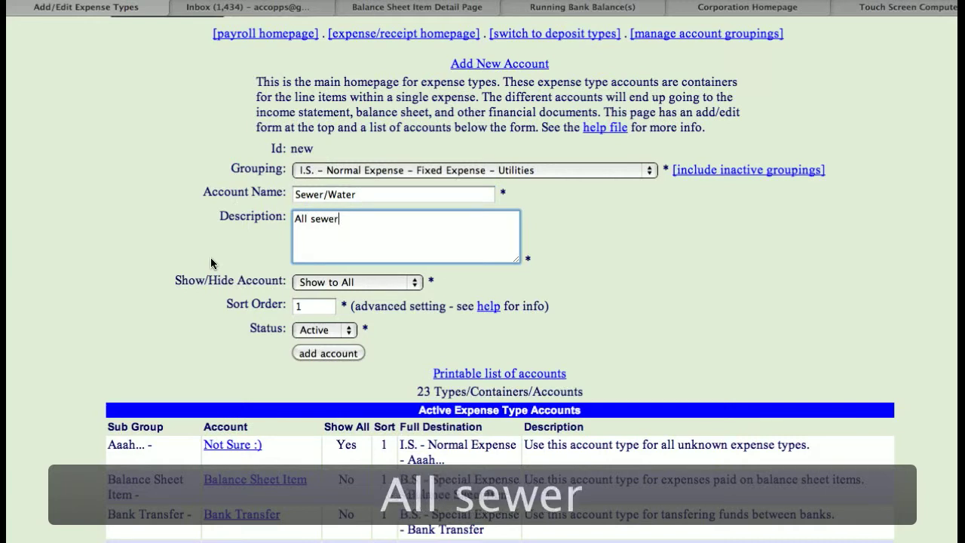
type(" and watee")
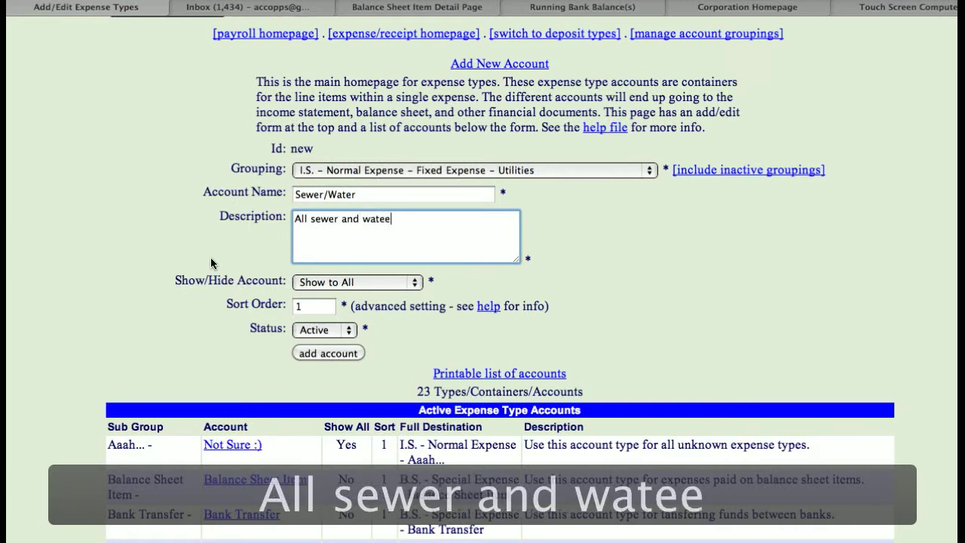
key("BackSpace")
type("r ")
type("expe")
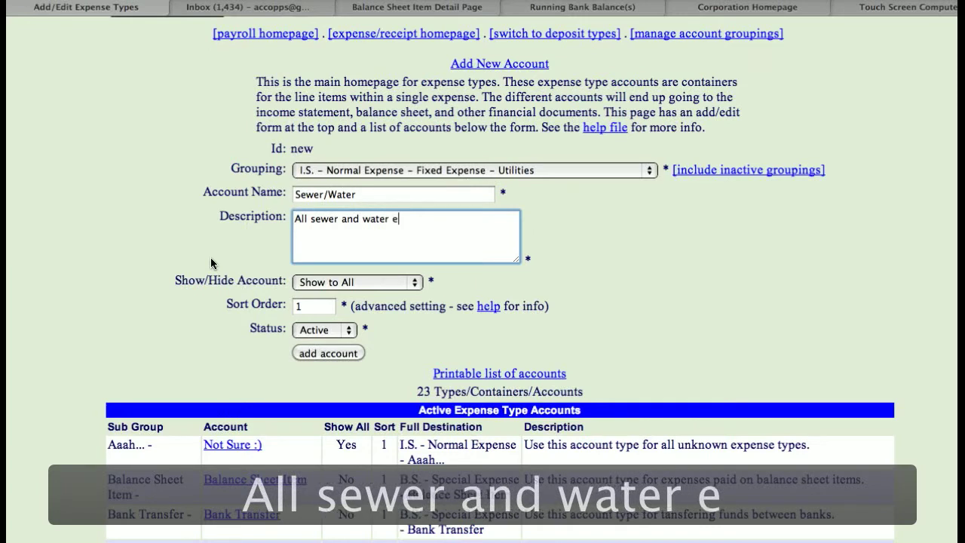
type("n")
key("BackSpace")
type("enses")
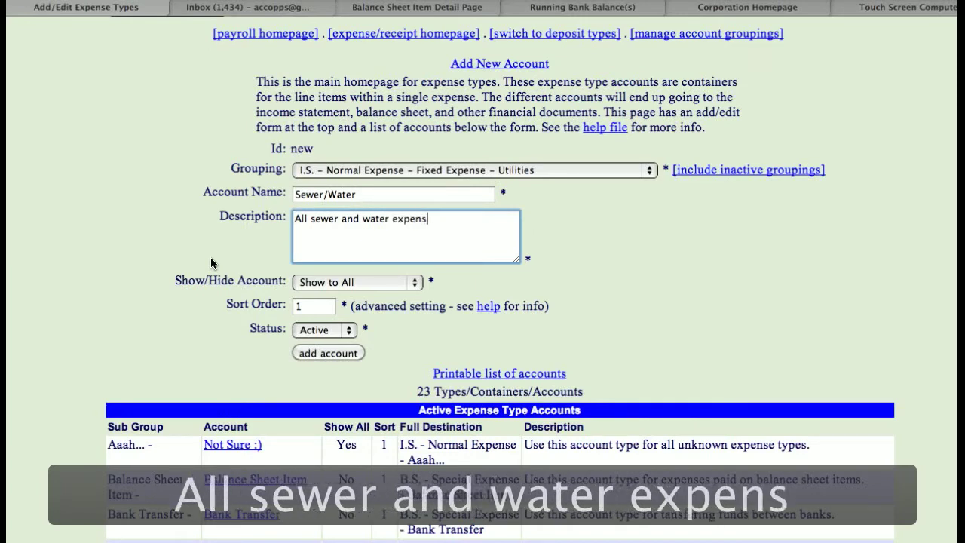
left_click(187, 256)
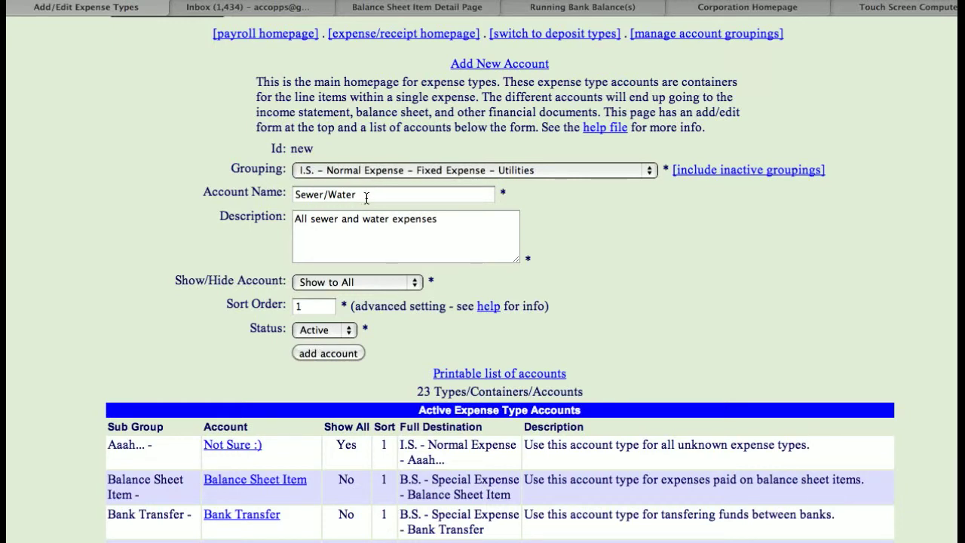
Keep the account's visibility at Show to All and add the account.
left_click(383, 285)
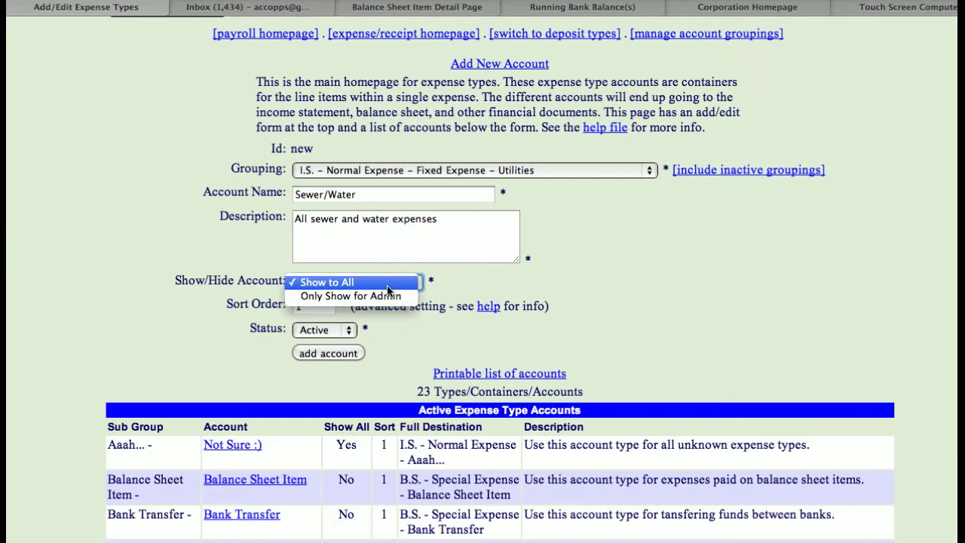
left_click(482, 283)
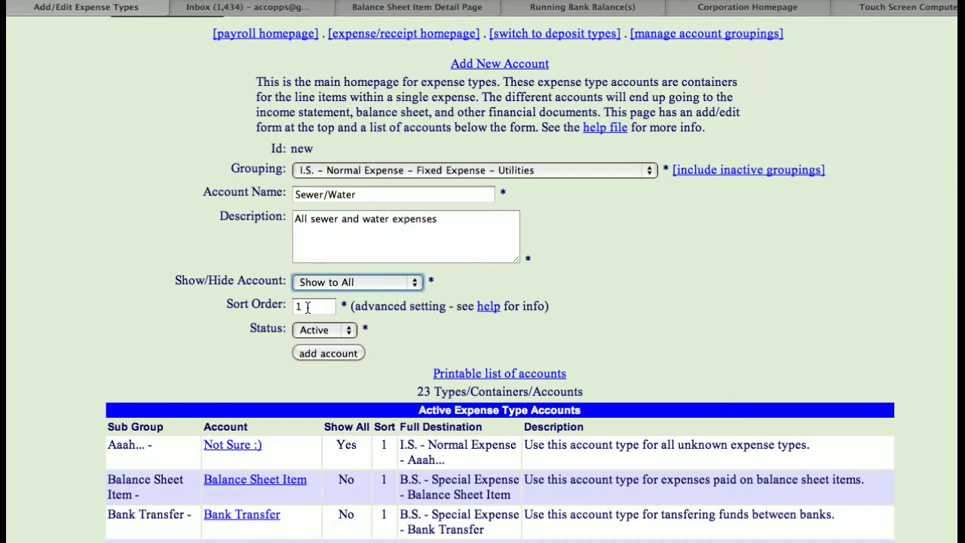
left_click(334, 354)
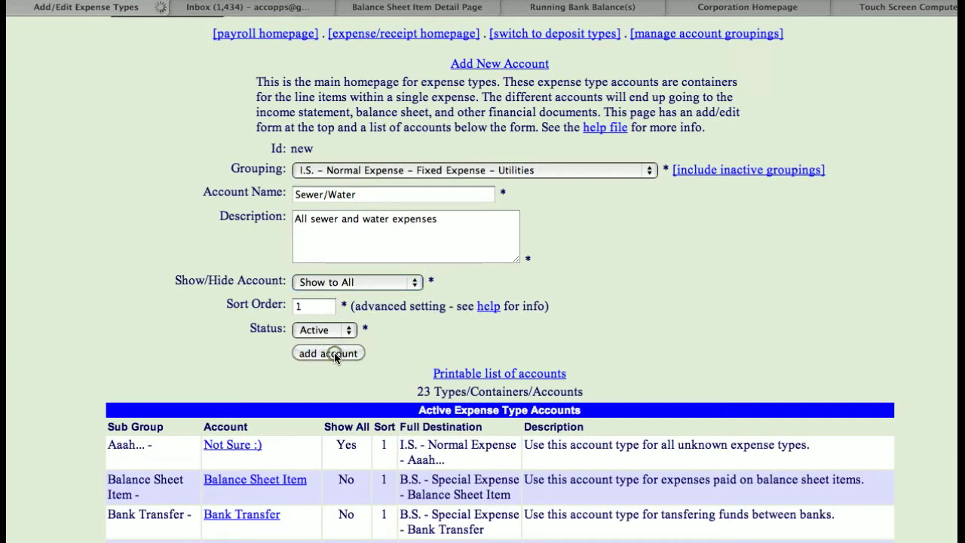
Return to the accounts homepage and check the active expense type list for the Sewer/Water account.
left_click(505, 186)
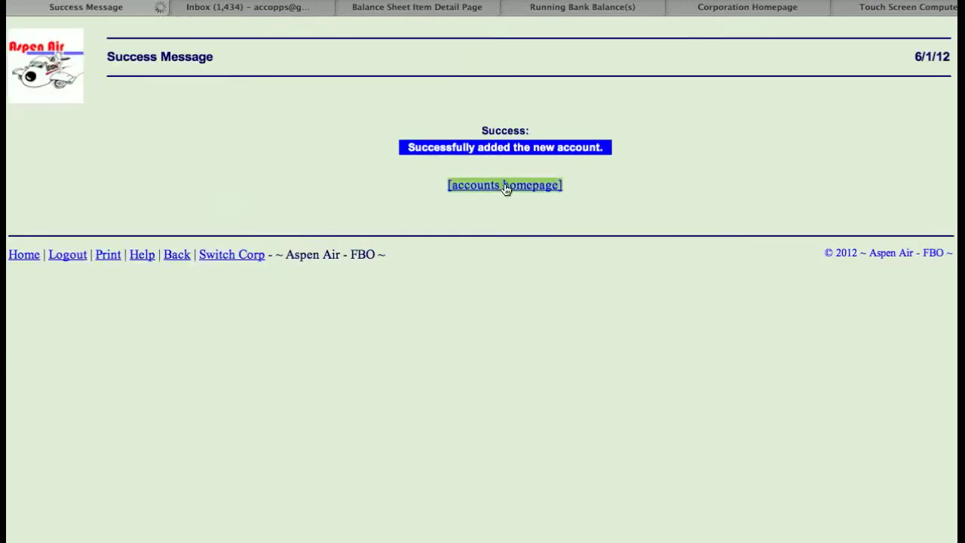
scroll(86, 343, "down", 7)
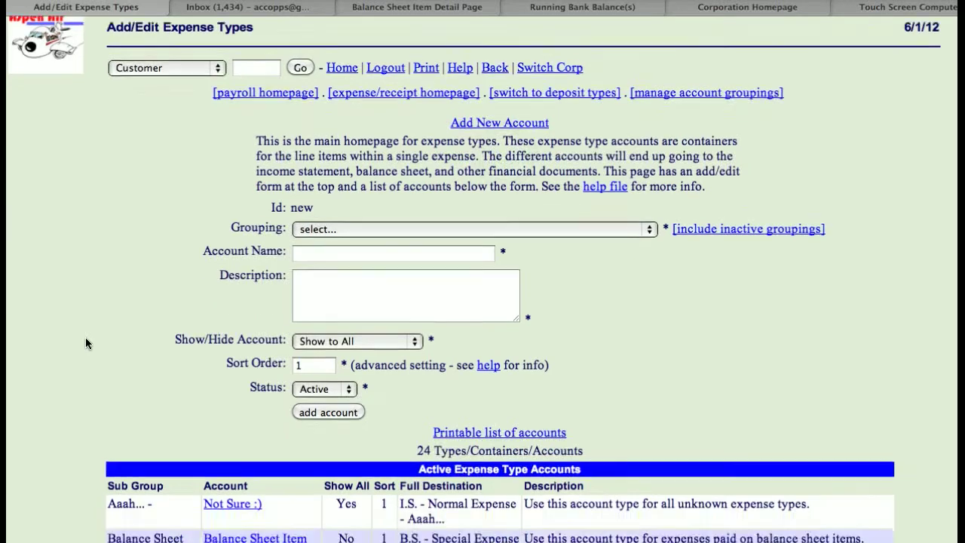
scroll(85, 338, "down", 3)
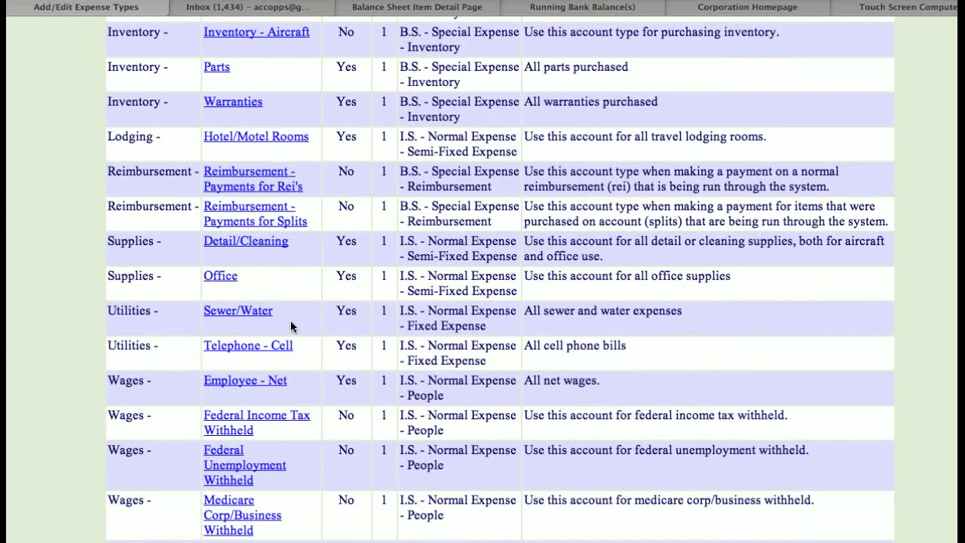
scroll(55, 333, "up", 5)
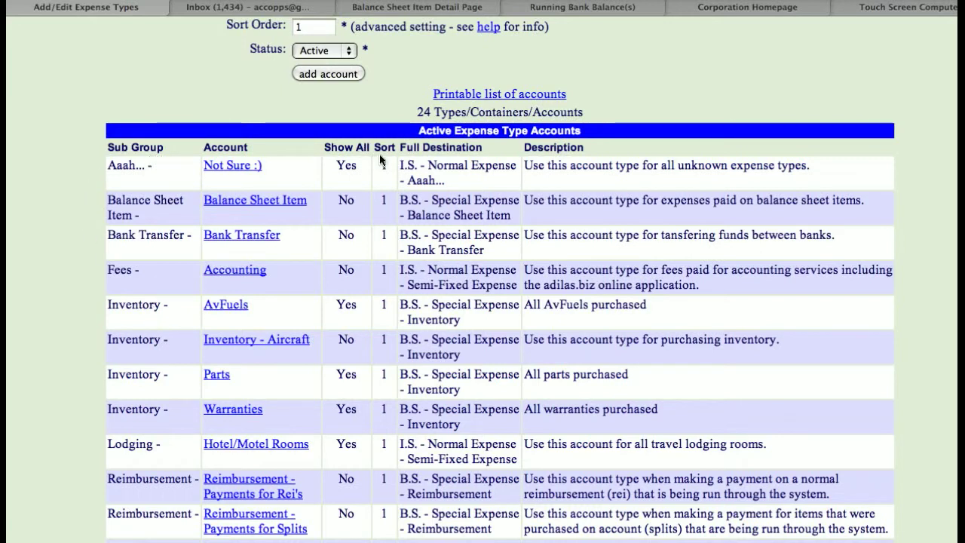
scroll(815, 219, "up", 6)
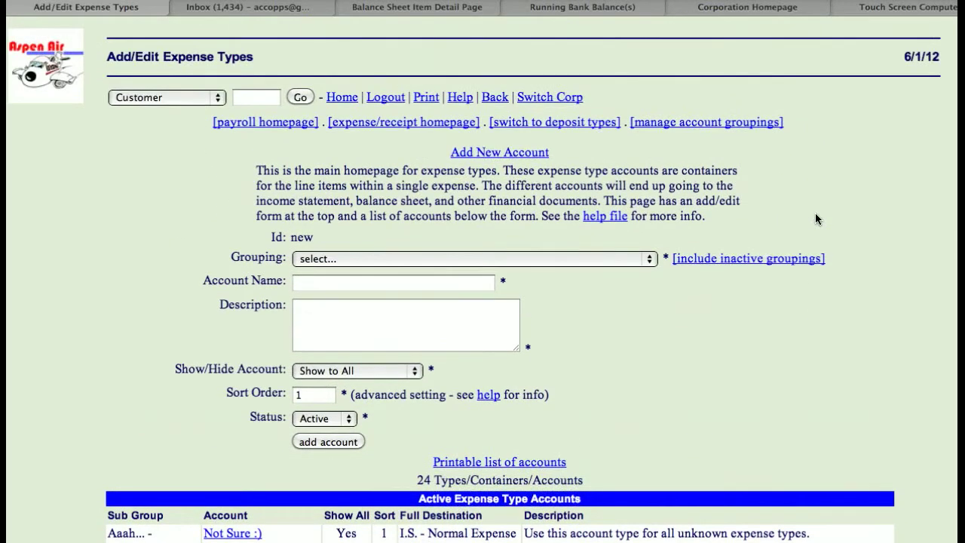
Open the account groupings management page and examine the main groups with their destination/category choices and group name field.
left_click(712, 123)
scroll(176, 190, "down", 3)
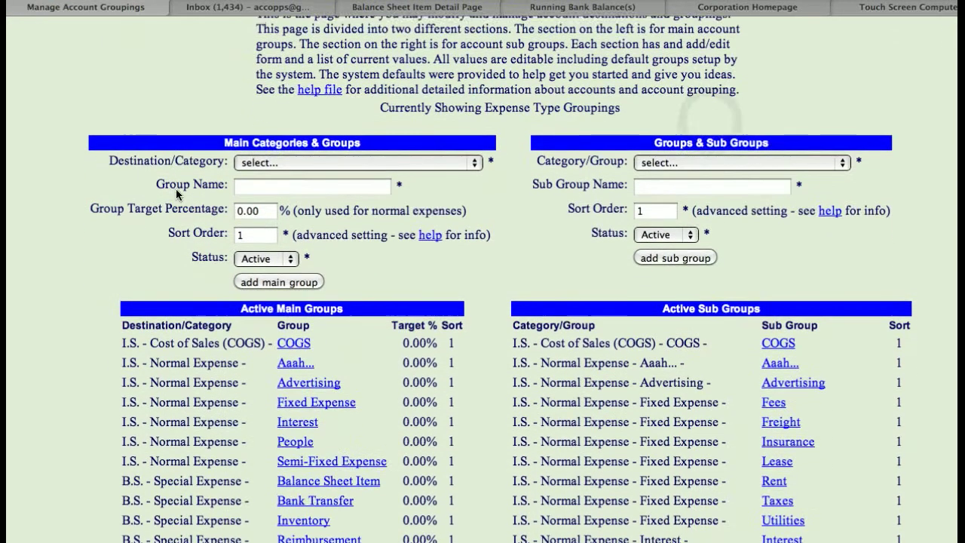
scroll(80, 248, "down", 2)
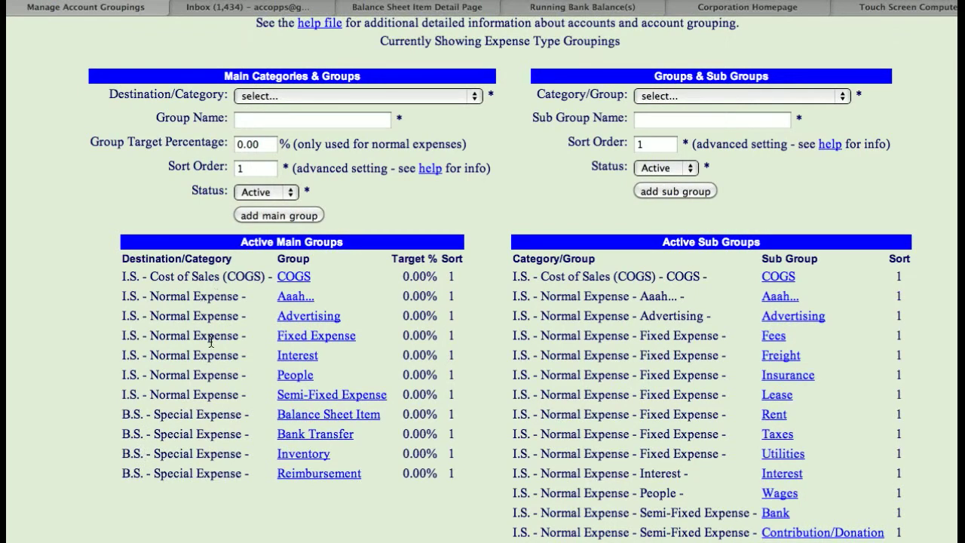
left_click(302, 96)
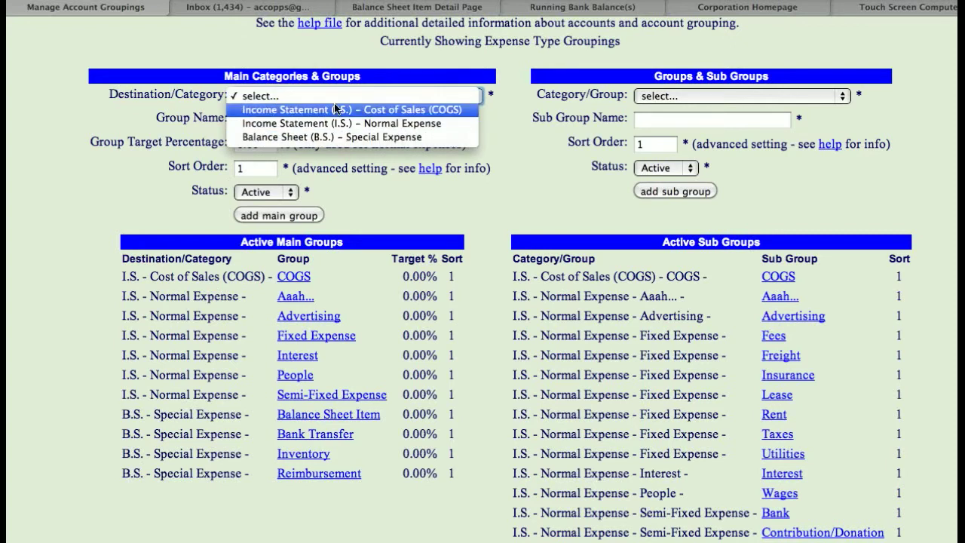
left_click(185, 118)
left_click(257, 119)
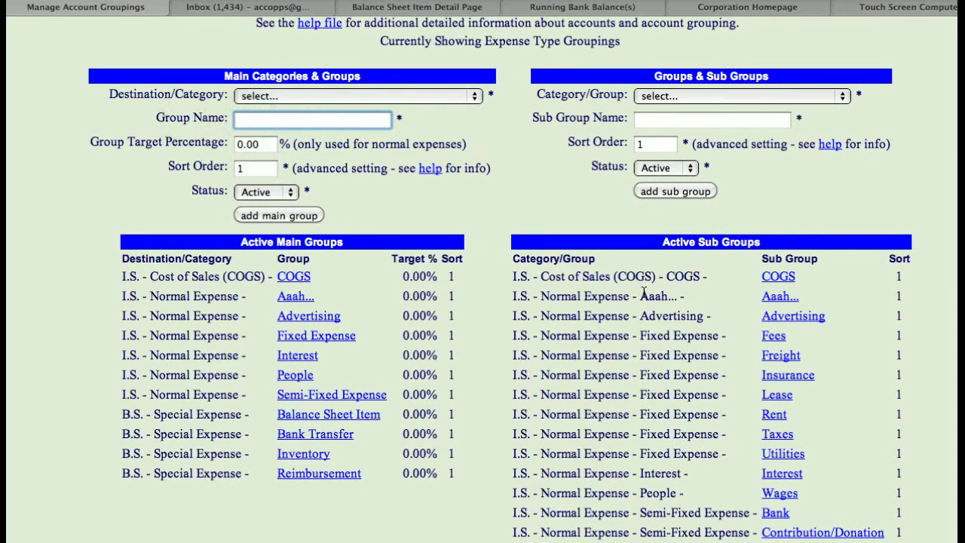
Examine the active sub groups, then set the sub group form's category/group to Normal Expense - Advertising and go to its name field.
scroll(652, 256, "down", 3)
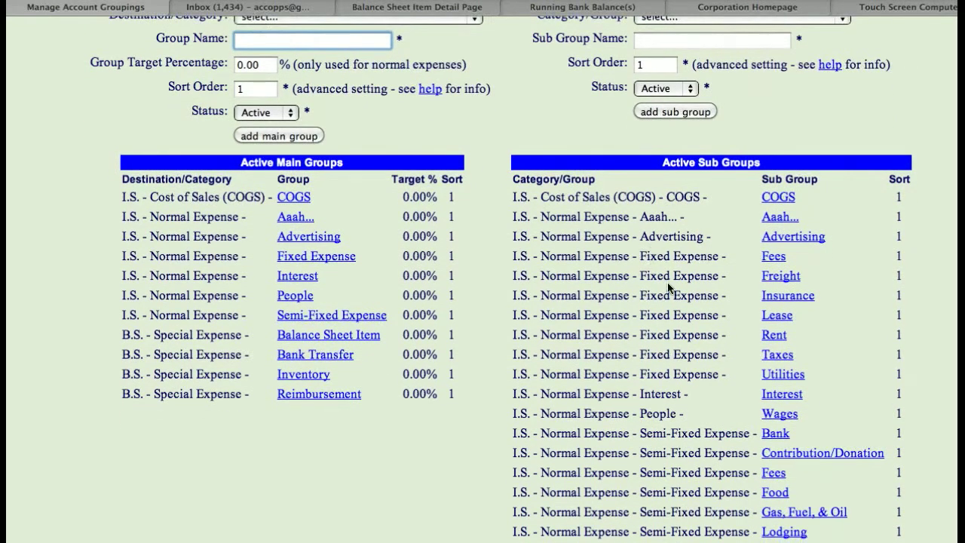
scroll(668, 285, "down", 9)
scroll(667, 285, "up", 10)
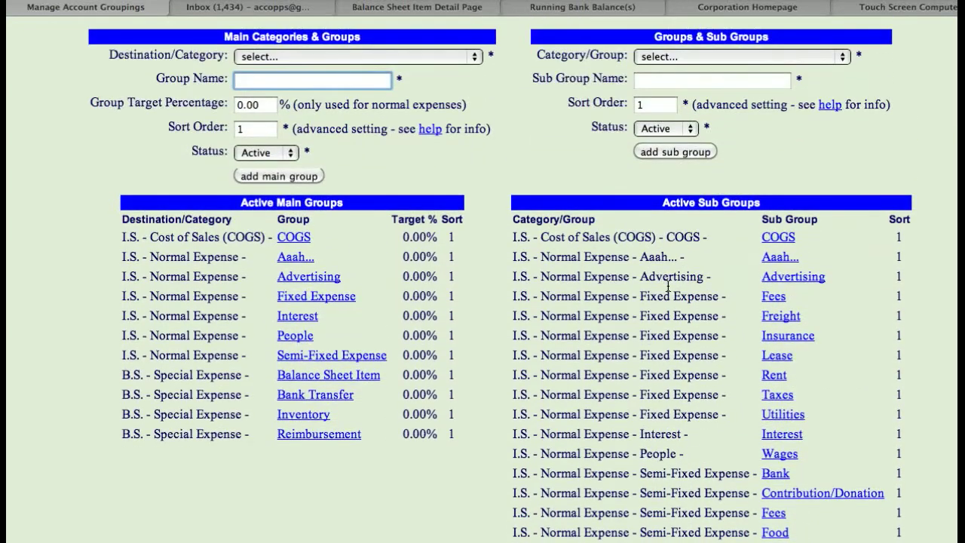
left_click(703, 62)
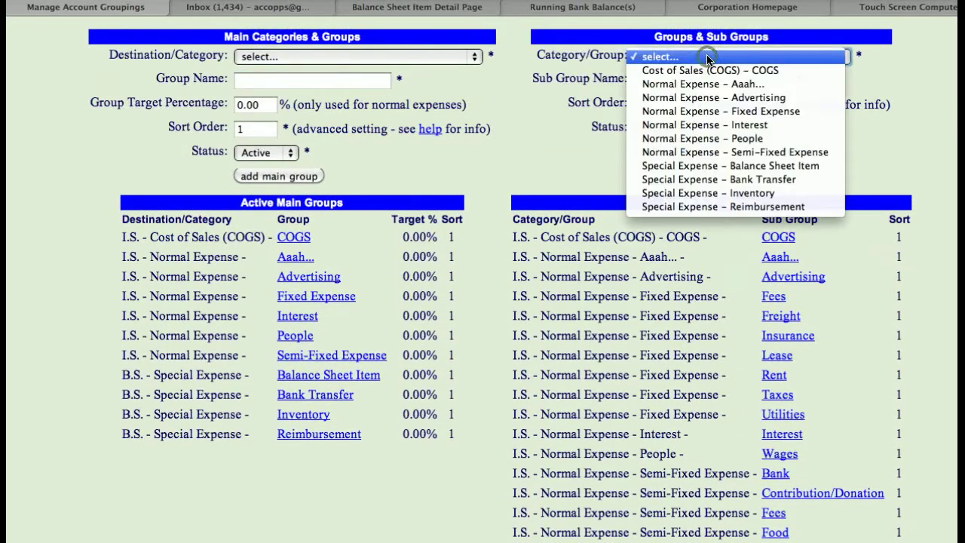
left_click(712, 98)
left_click(657, 83)
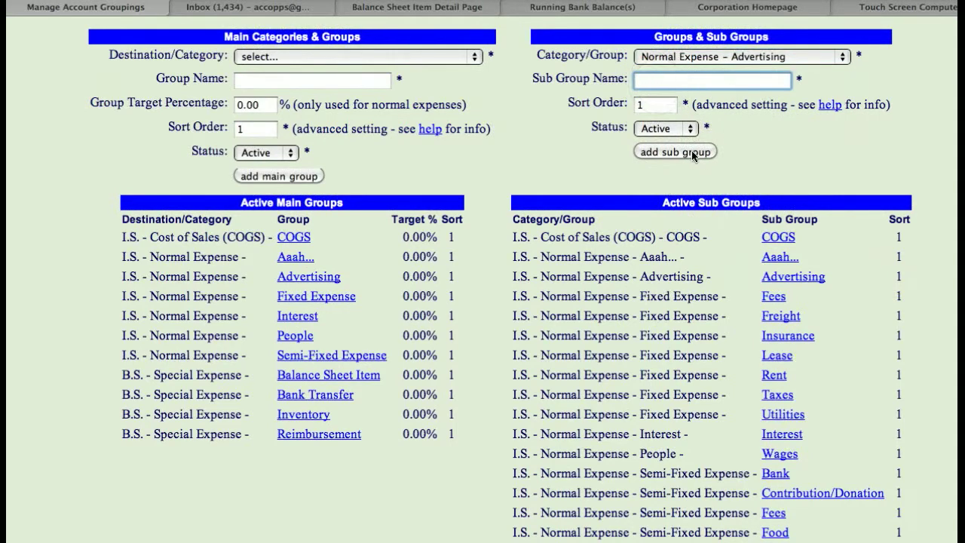
Return to the add/edit expense types page and look through the grouping choices for a new account.
scroll(778, 153, "up", 5)
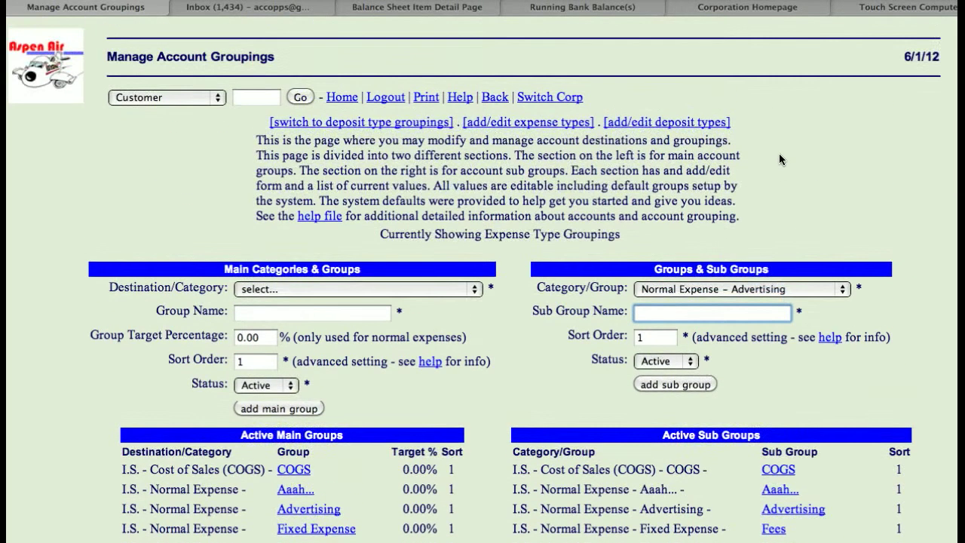
left_click(550, 125)
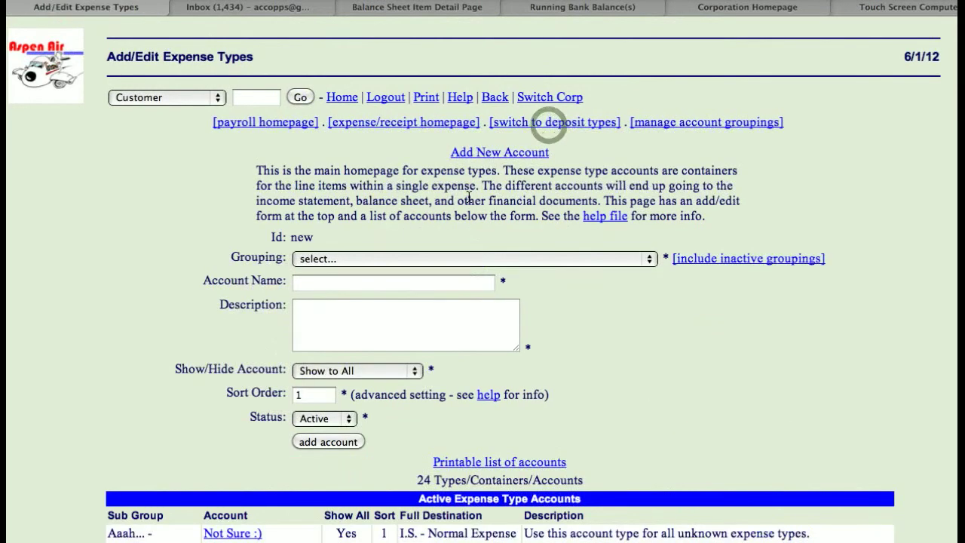
left_click(503, 259)
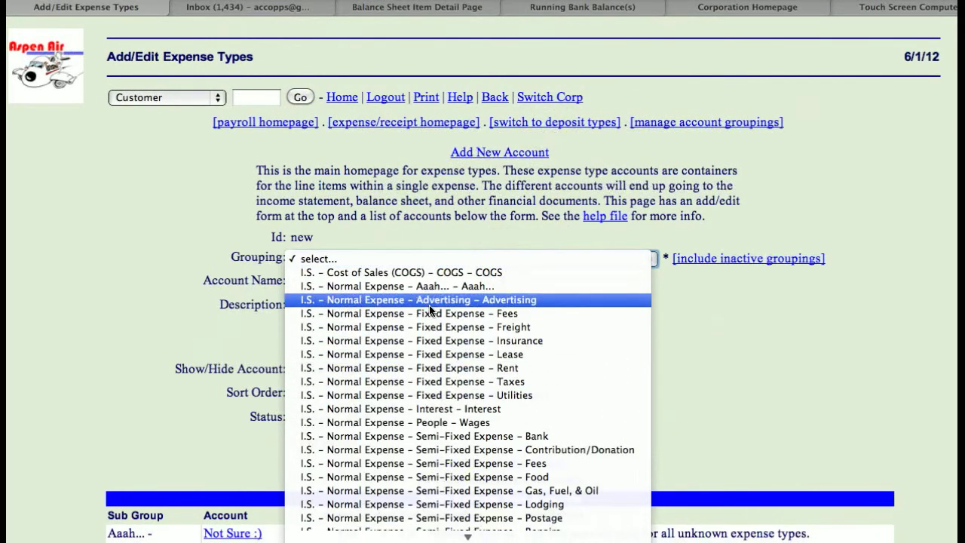
left_click(395, 184)
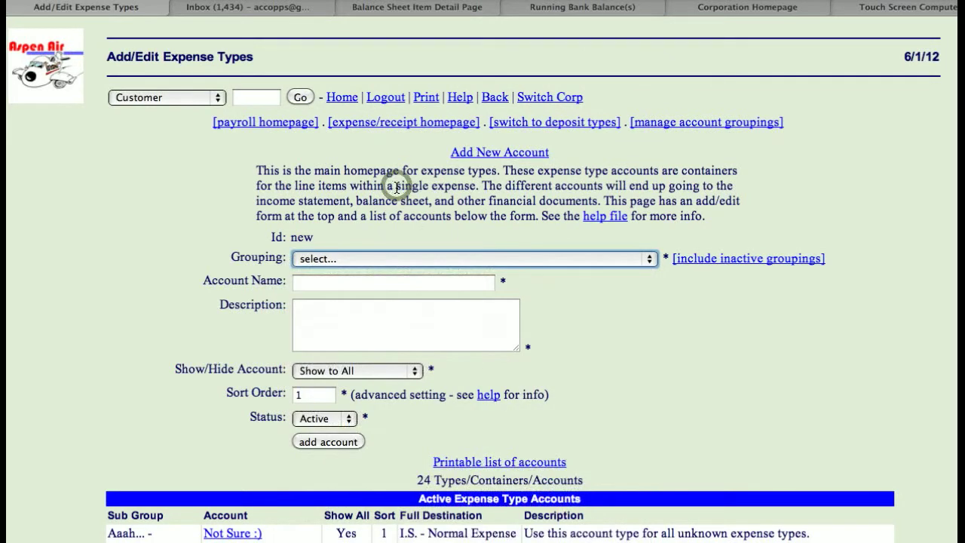
Open Add/Edit Deposit Type from the main switchboard's System Maintenance choices and review the active deposit type accounts.
left_click(539, 125)
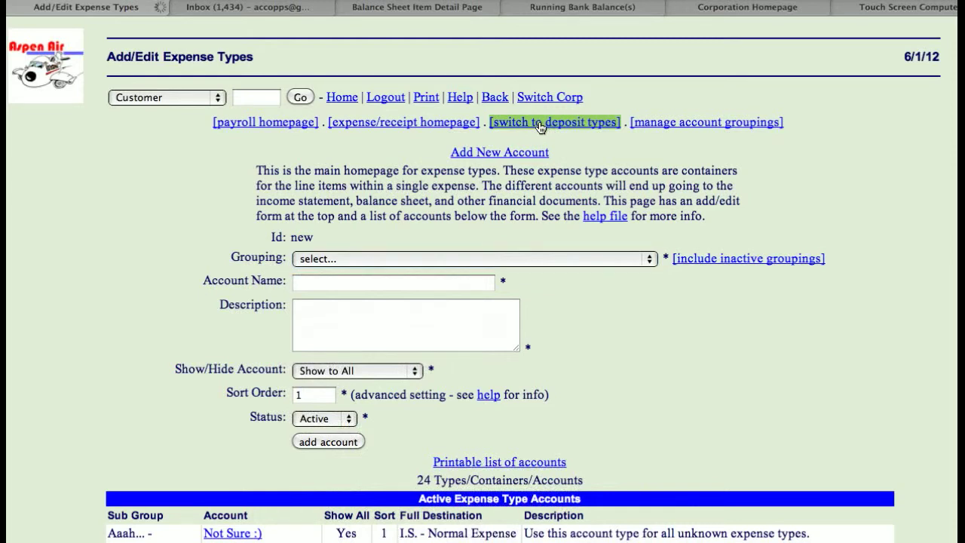
left_click(62, 85)
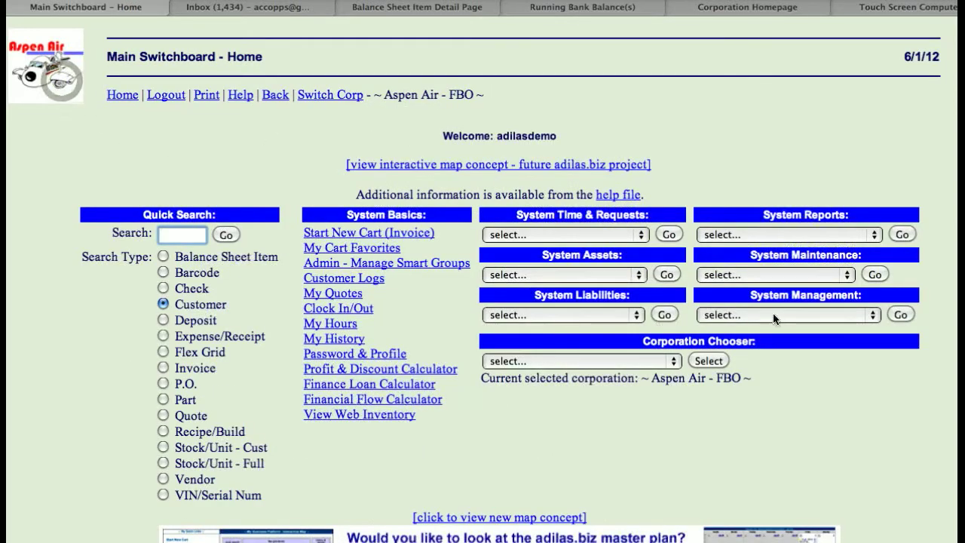
left_click(799, 277)
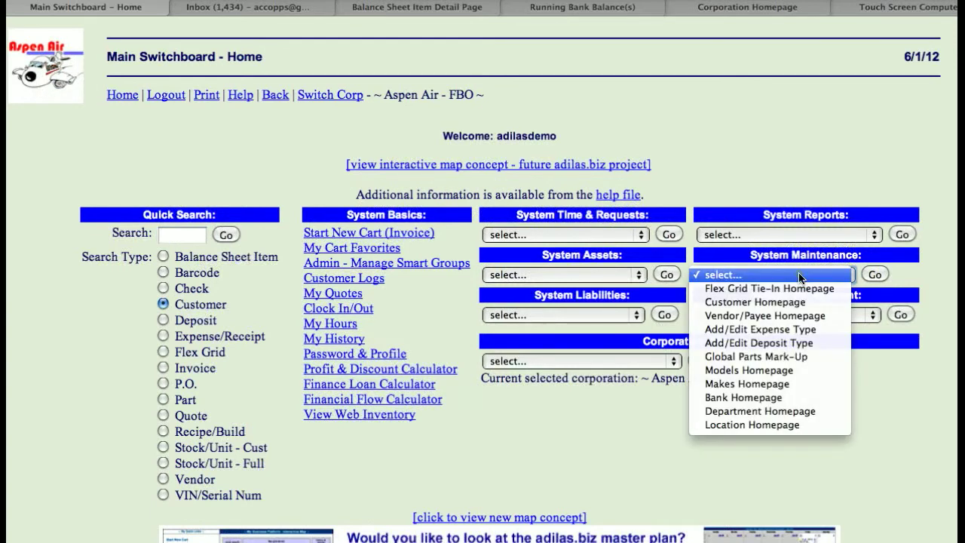
left_click(782, 342)
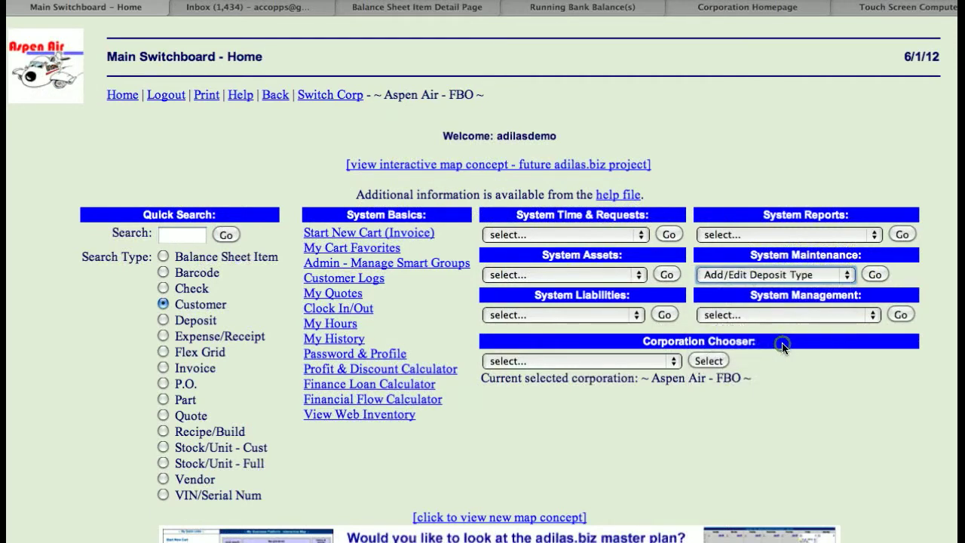
left_click(876, 276)
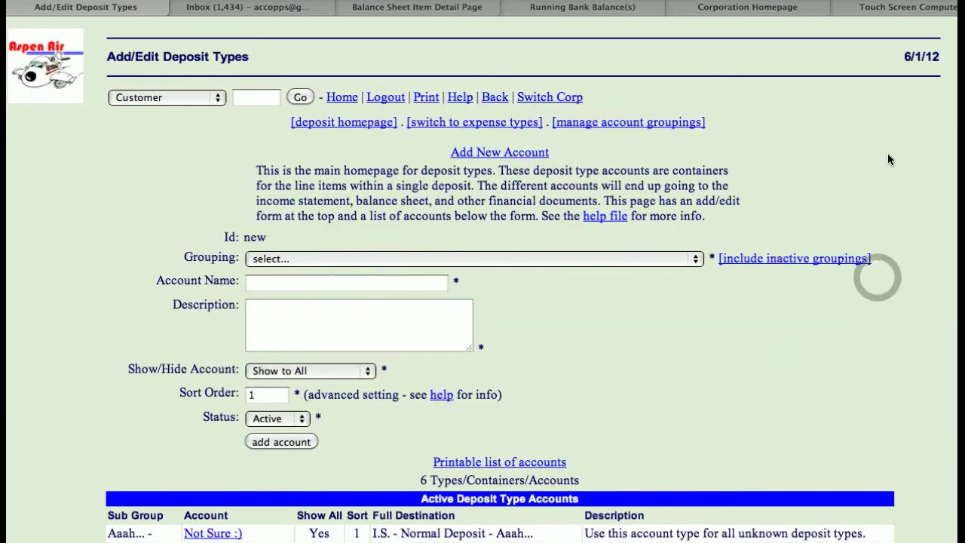
scroll(69, 254, "down", 5)
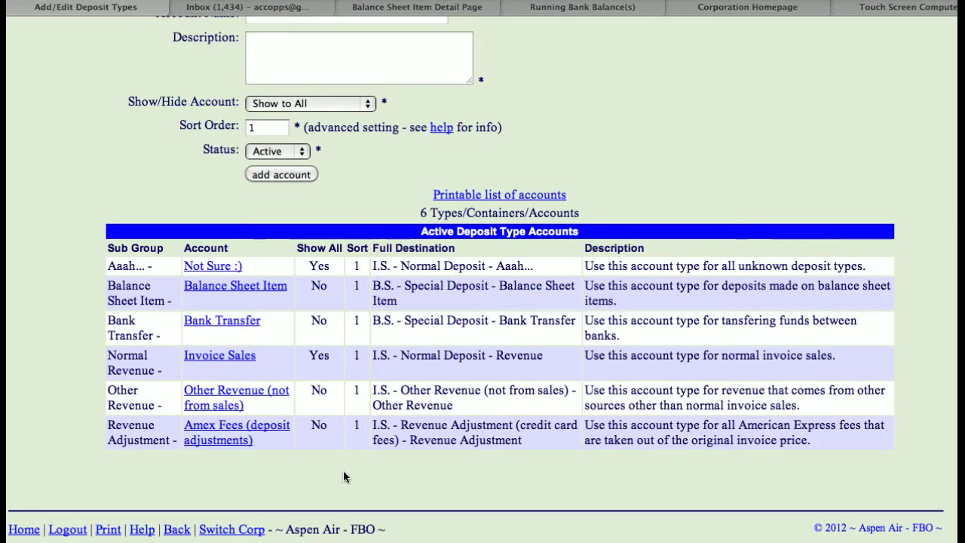
scroll(344, 472, "up", 1)
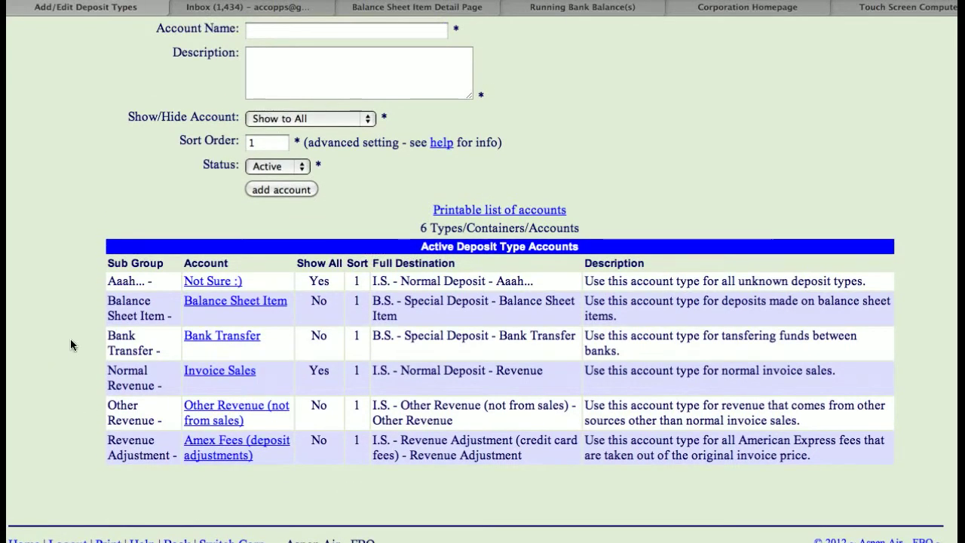
Set the new deposit account's grouping to I.S. - Normal Deposit - Revenue - Normal Revenue and name it "Cash Over/Short".
scroll(70, 339, "up", 6)
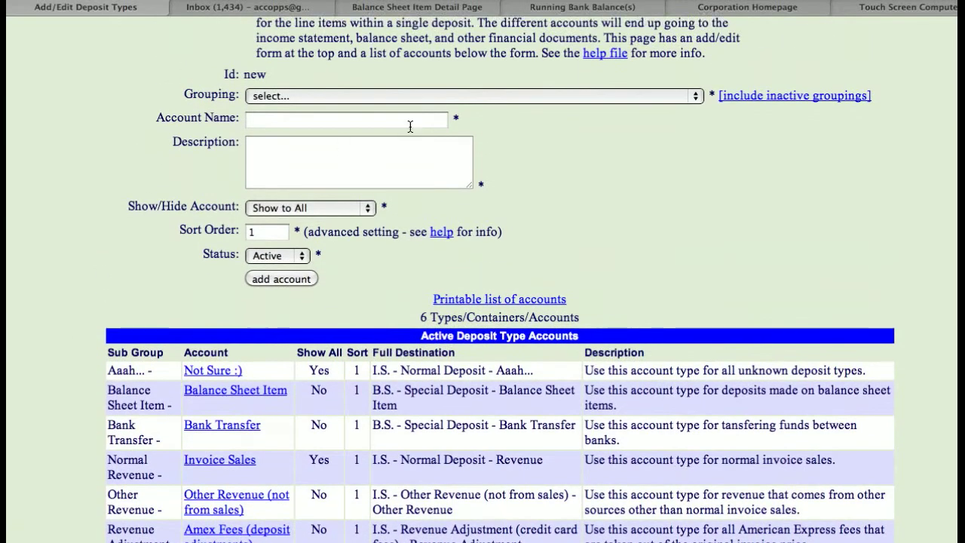
left_click(455, 96)
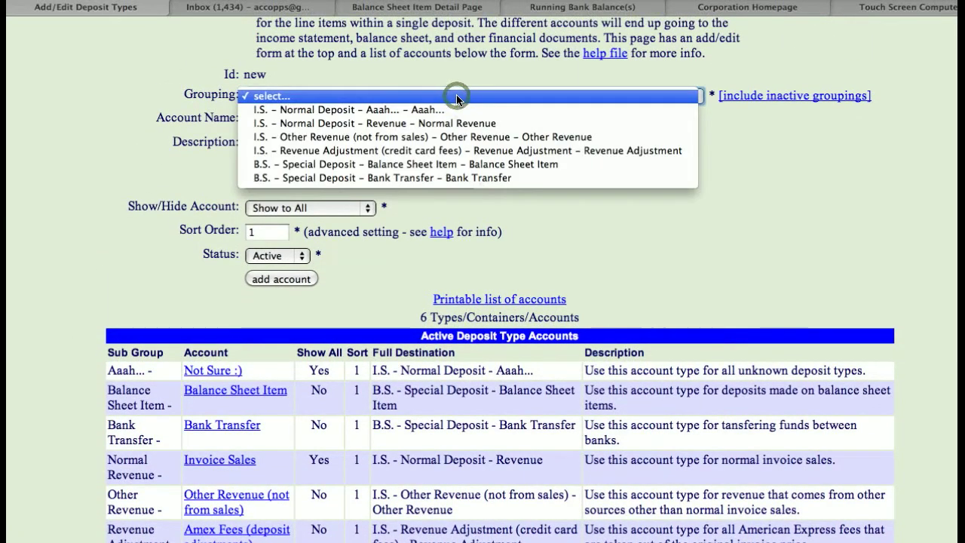
left_click(394, 123)
left_click(311, 122)
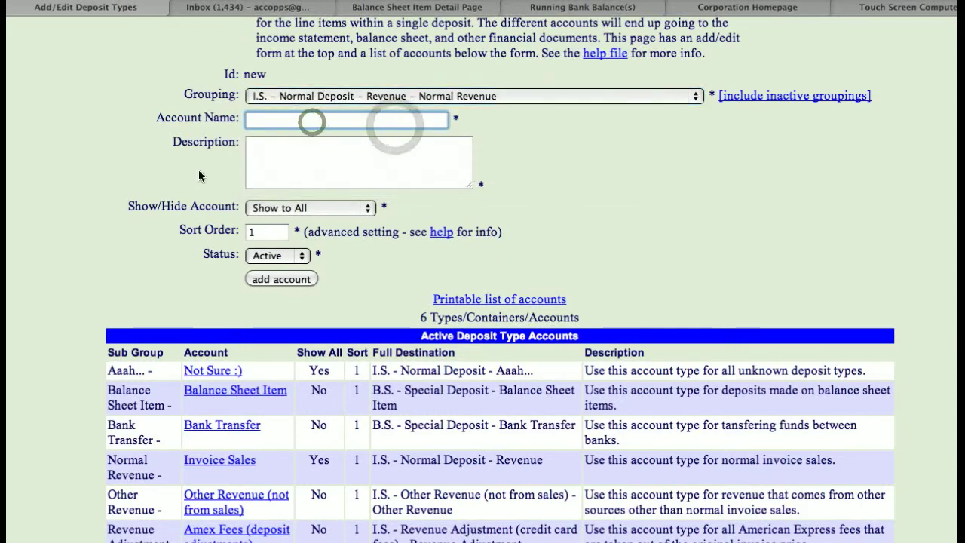
type("C")
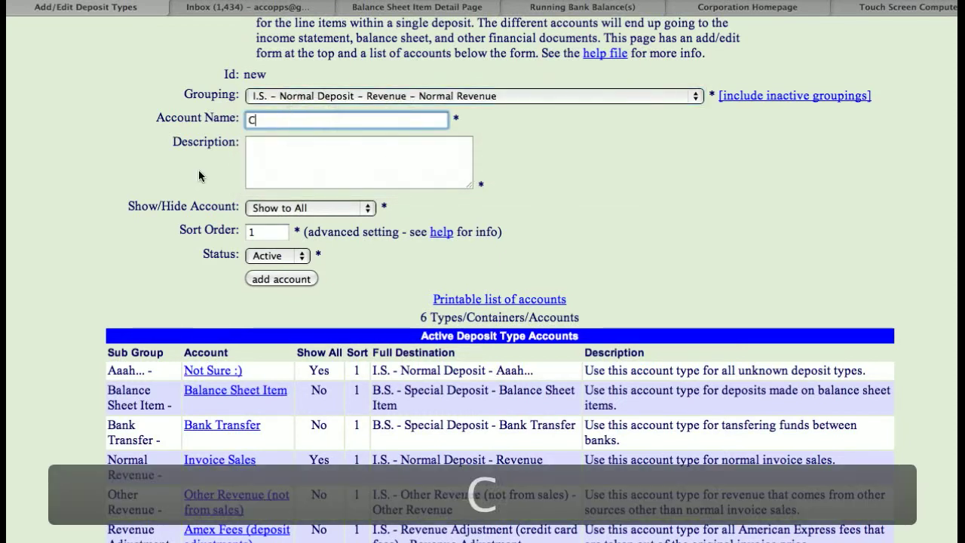
type("ash O")
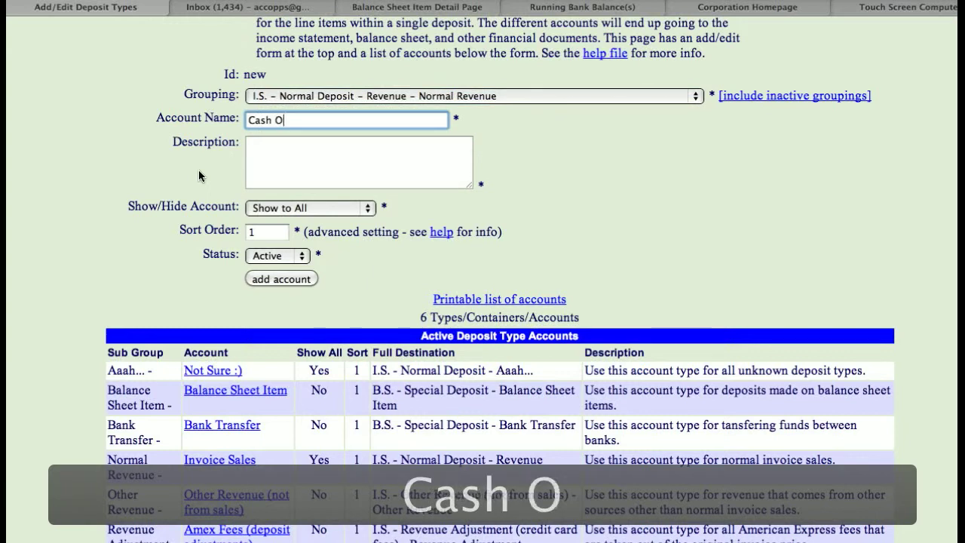
type("ver/Short")
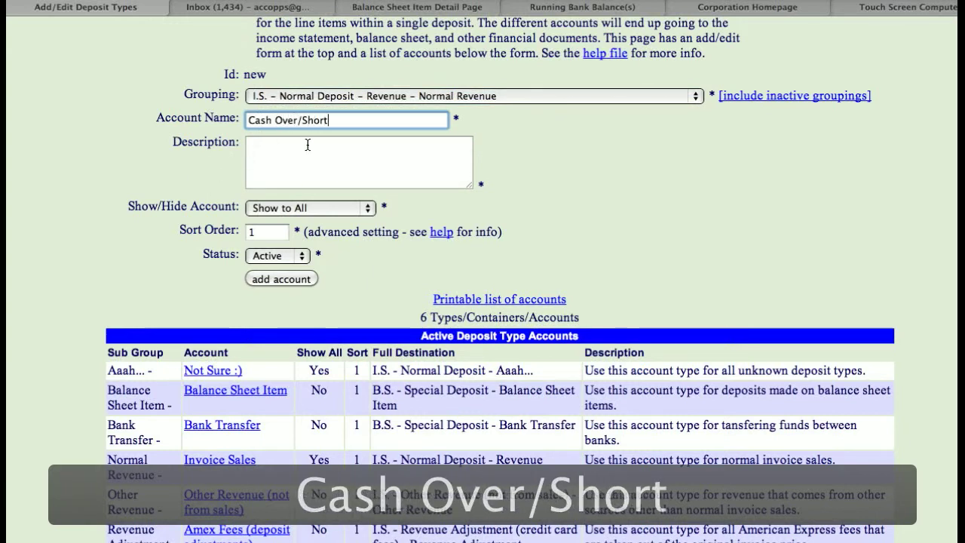
Copy the account name "Cash Over/Short" into the description and add the deposit account.
triple_click(345, 123)
key("super+c")
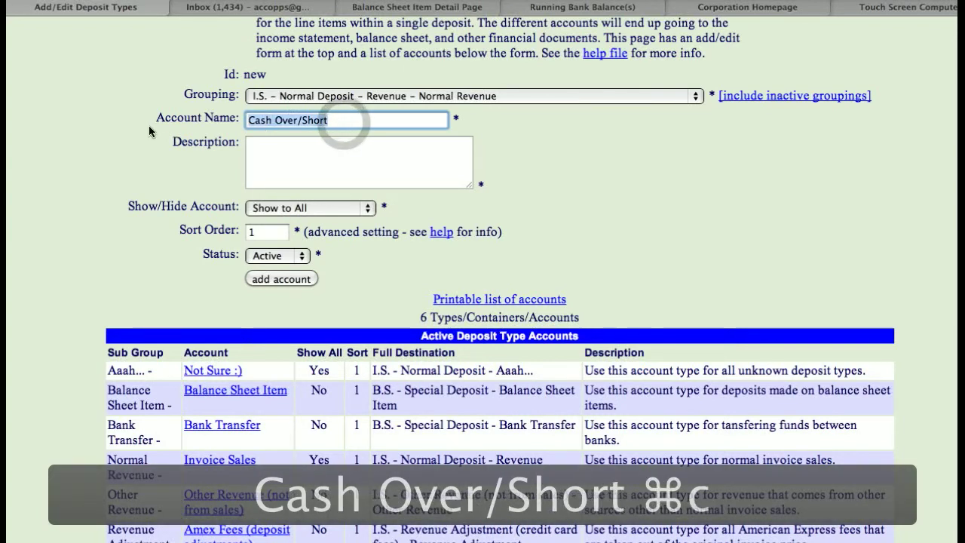
left_click(303, 160)
key("super+v")
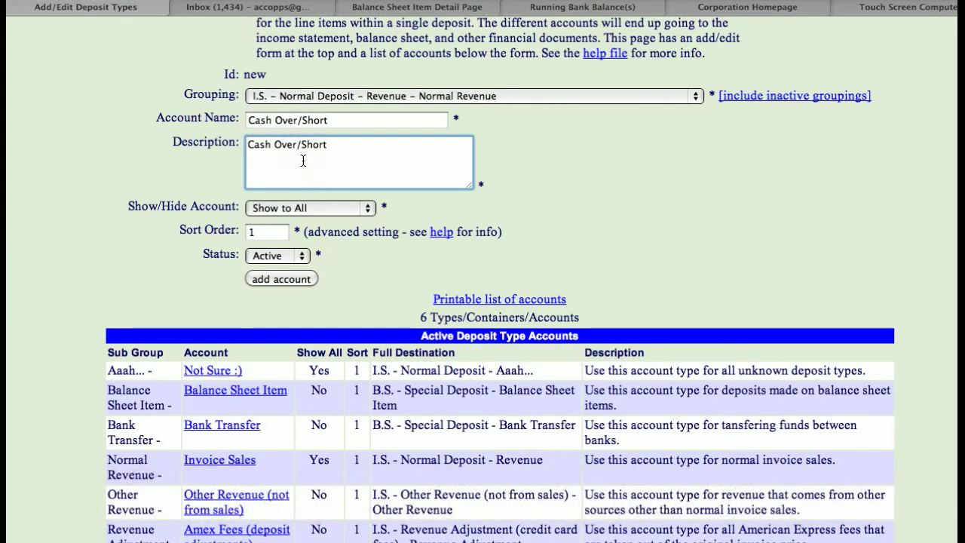
left_click(202, 161)
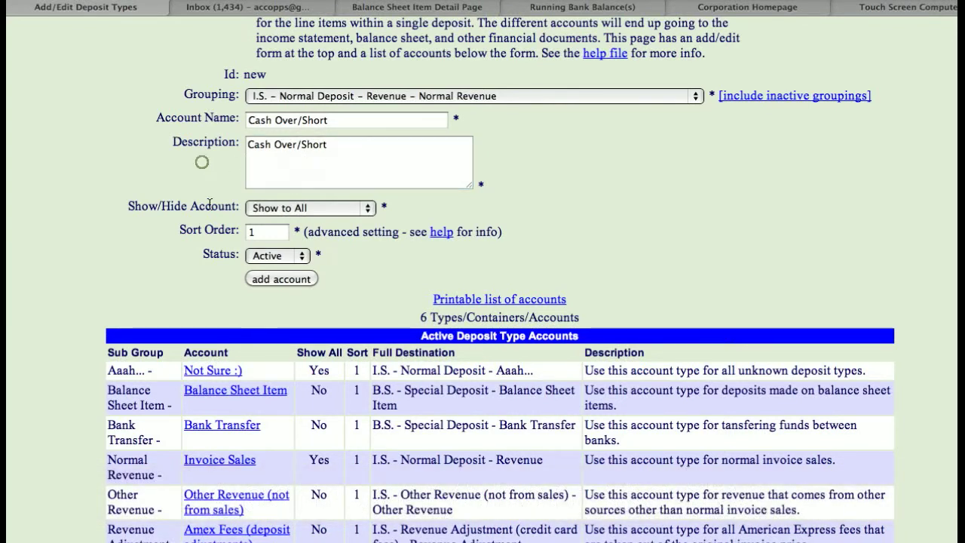
left_click(274, 279)
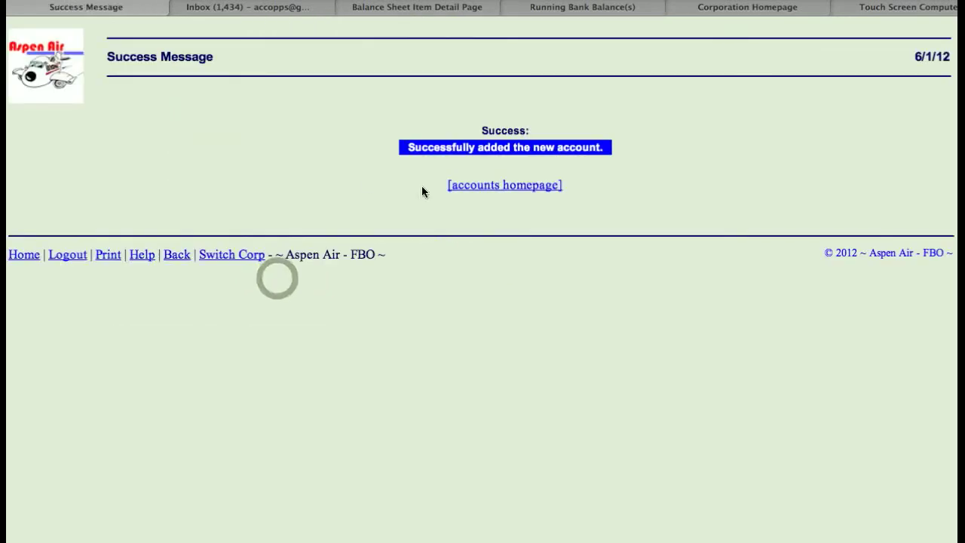
Return to the accounts homepage and check the active deposit type list for the Cash Over/Short account.
left_click(495, 189)
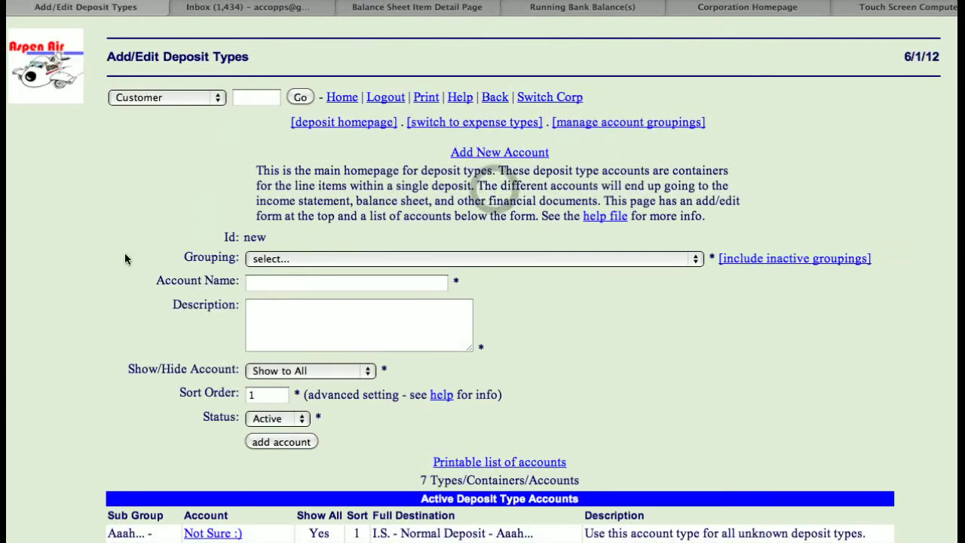
scroll(125, 253, "down", 5)
scroll(125, 259, "down", 4)
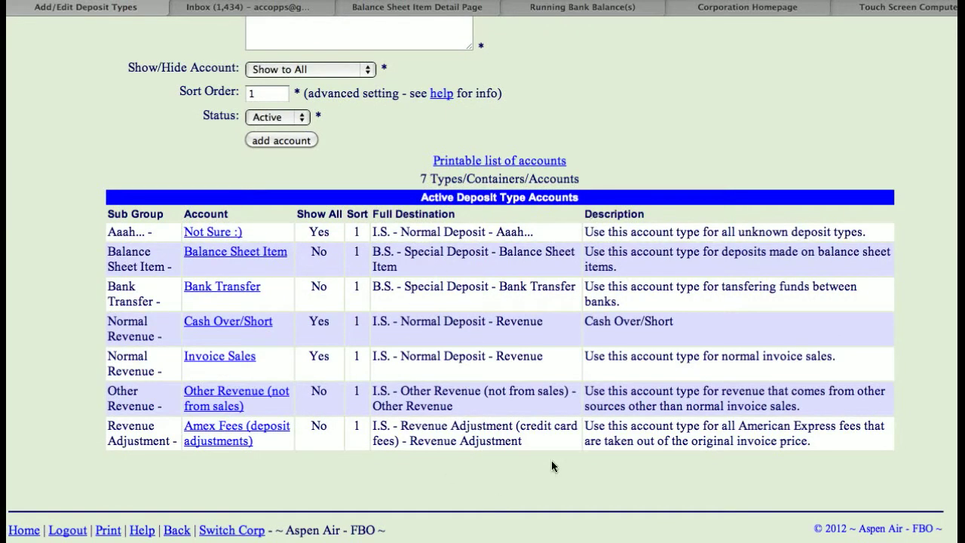
Open the account groupings management page for deposit types and examine its main groups and sub groups.
scroll(668, 146, "up", 10)
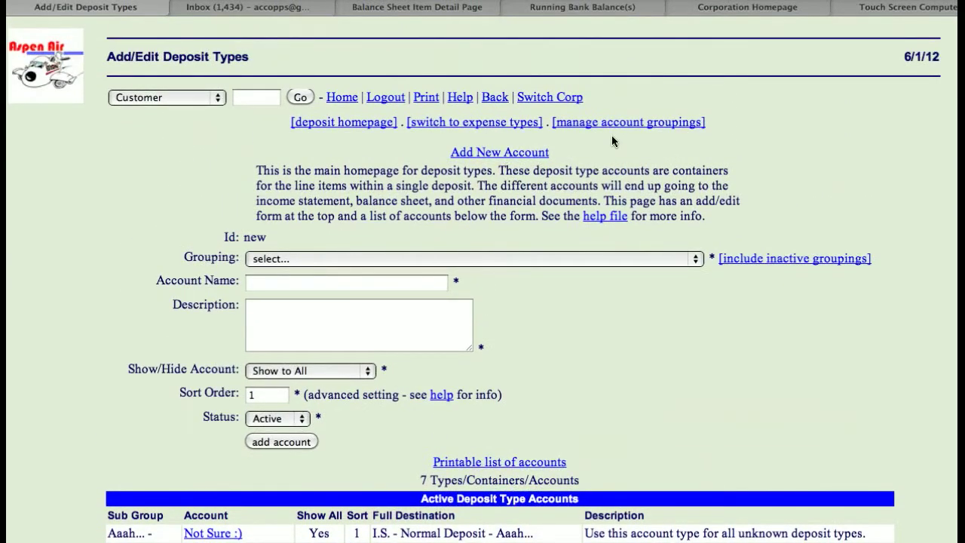
left_click(621, 124)
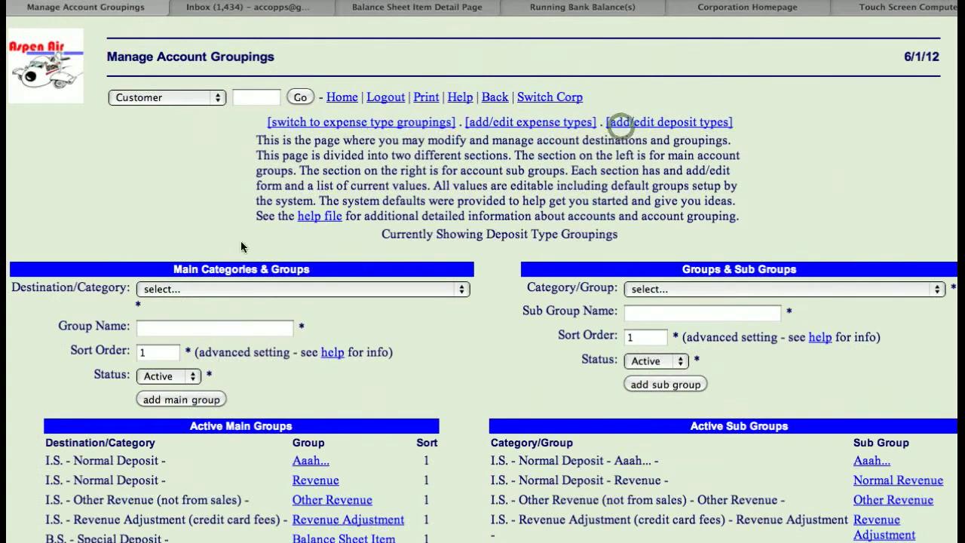
scroll(353, 237, "down", 2)
scroll(353, 237, "down", 1)
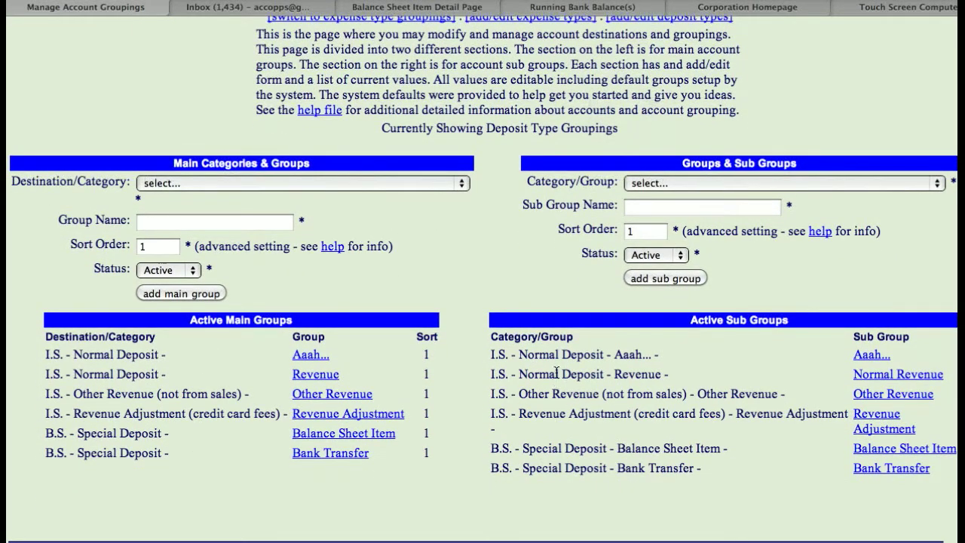
Go back to the add/edit deposit types page and switch from it to the expense types.
scroll(552, 355, "up", 3)
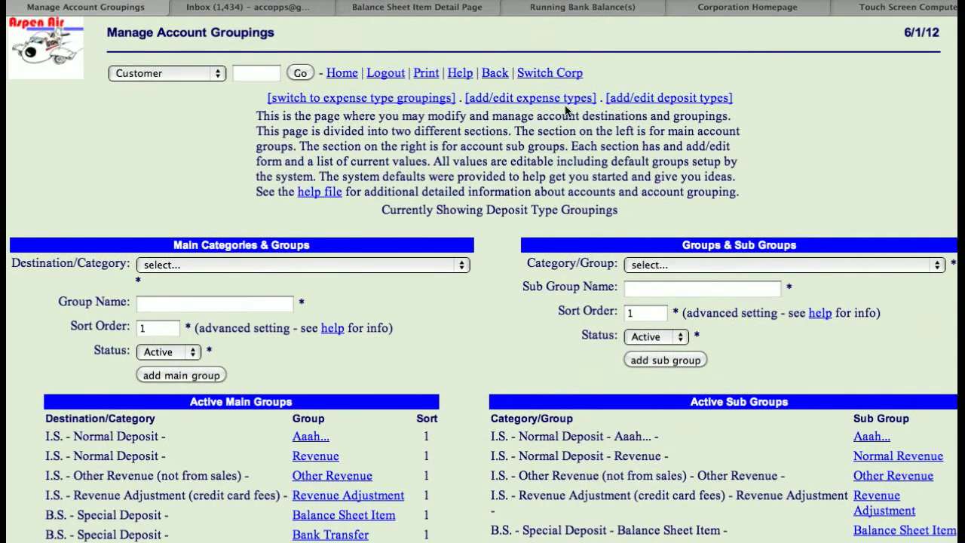
left_click(652, 104)
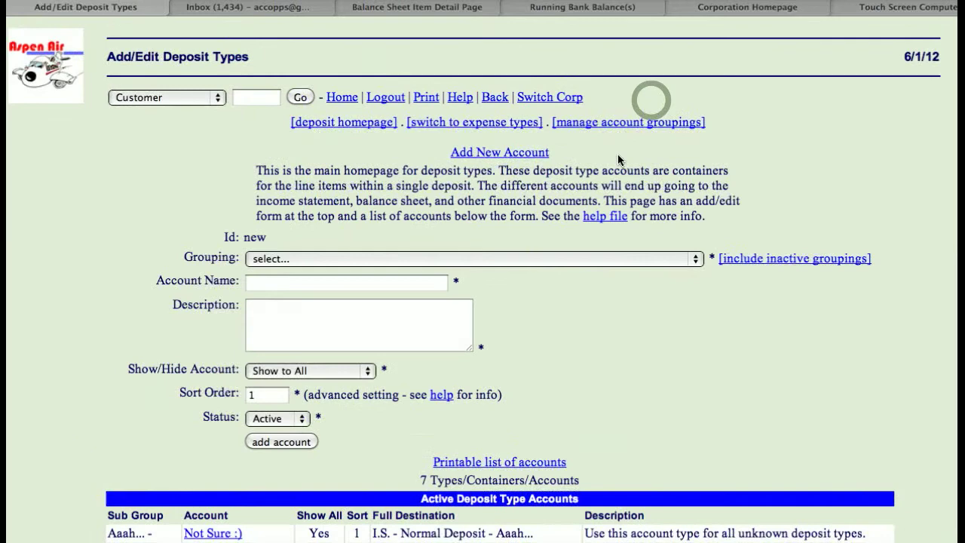
left_click(505, 123)
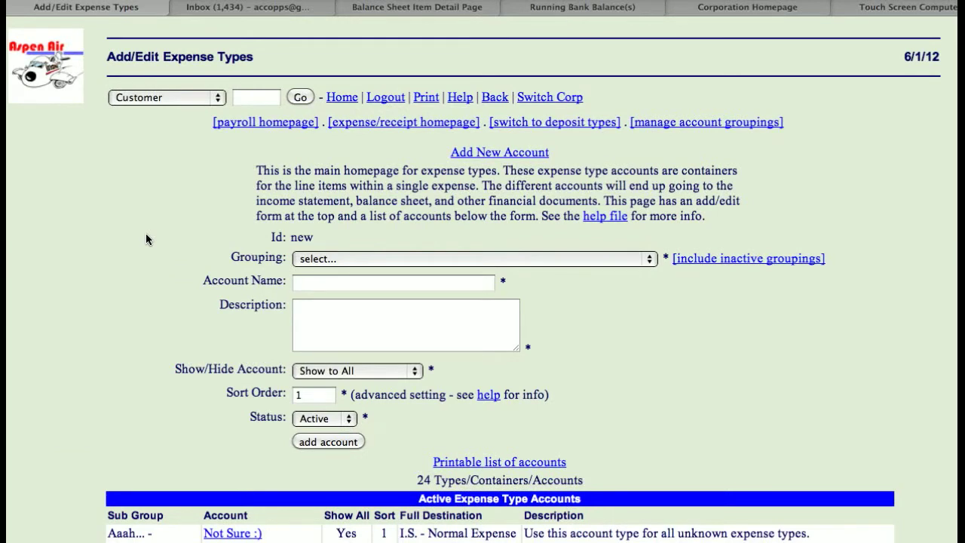
Return to the main switchboard and look over the System Maintenance choices for expense and deposit types.
left_click(65, 93)
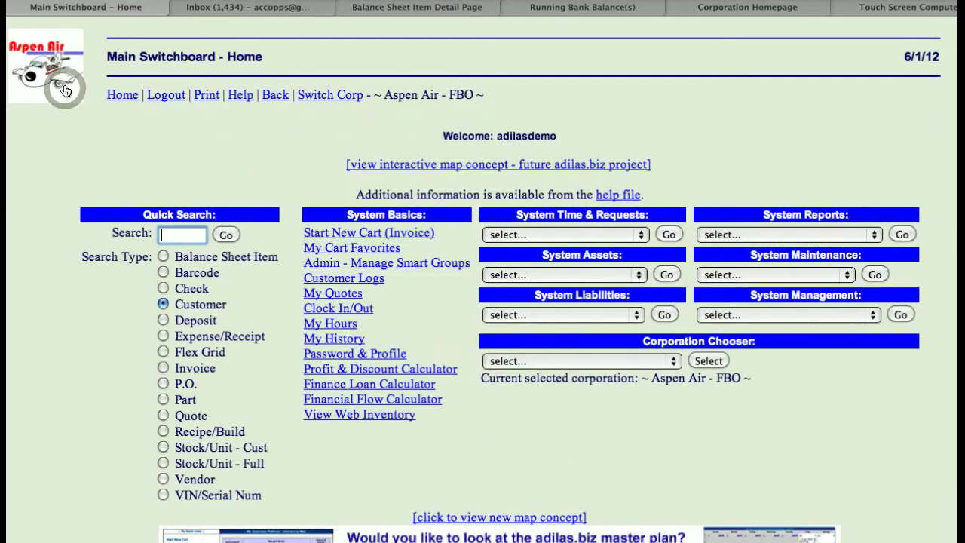
left_click(797, 275)
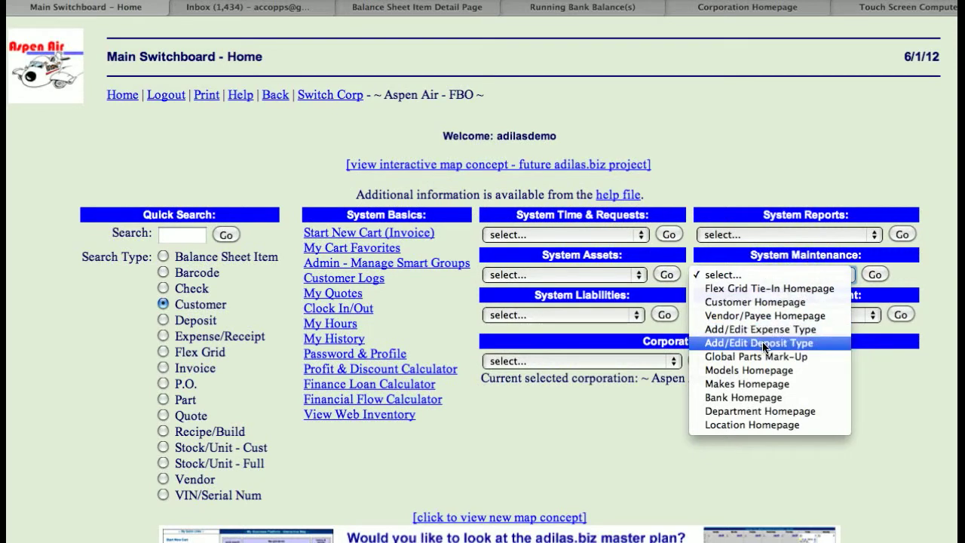
left_click(766, 149)
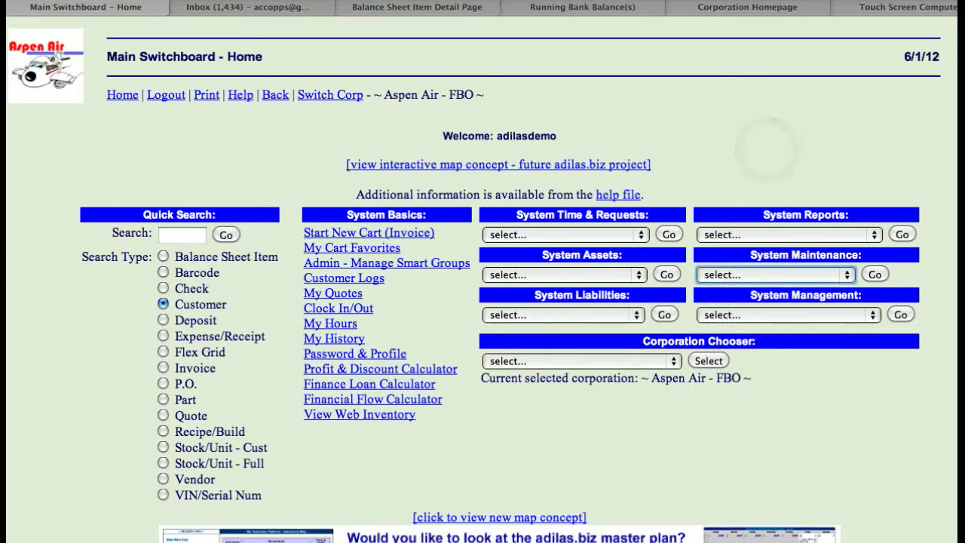